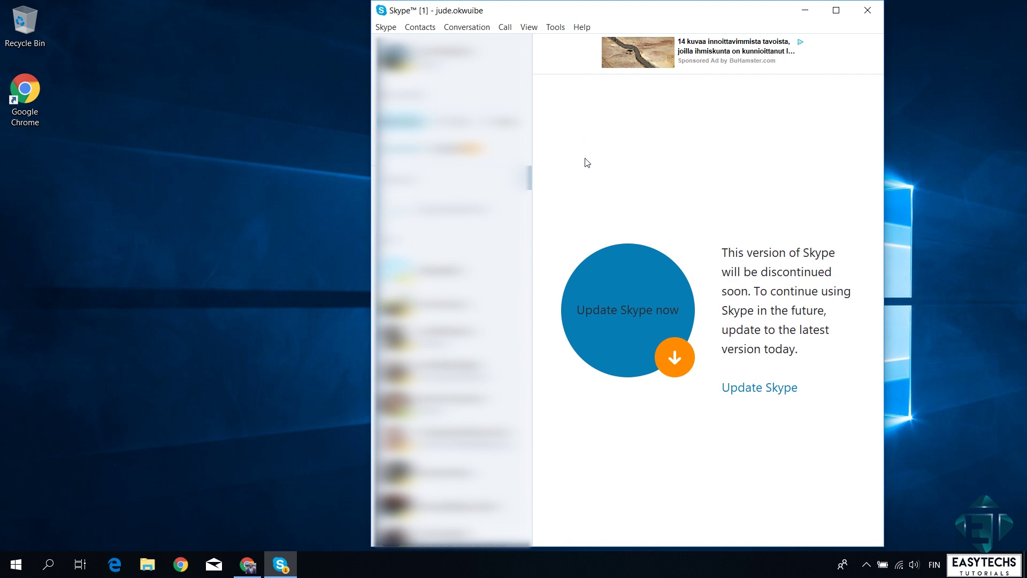
Open the Tools menu in Skype's menu bar.
click(556, 29)
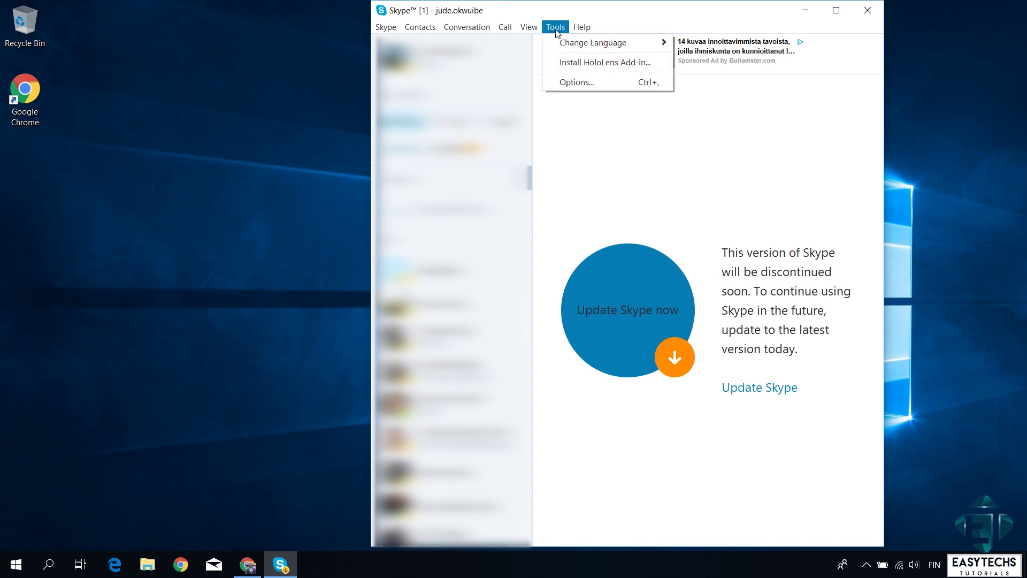
In Skype's Options audio settings, select Microphone (Realtek High Definition Audio) instead of USB PnP.
click(574, 83)
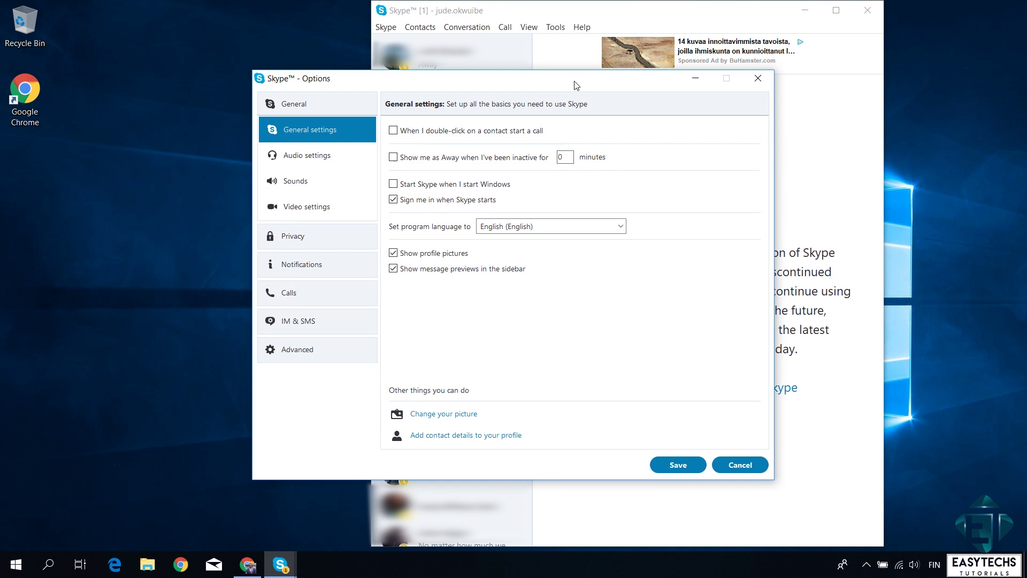
click(308, 163)
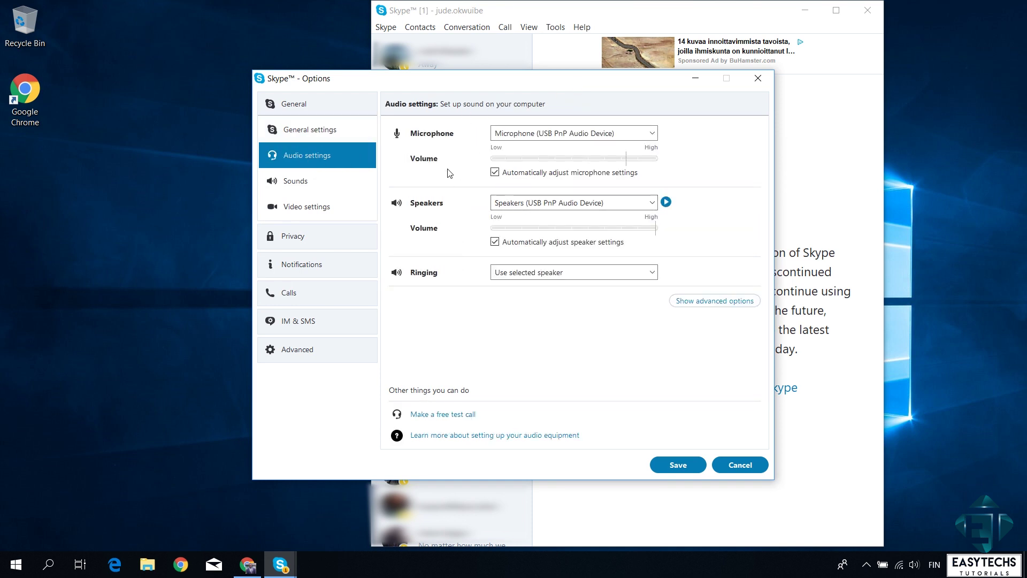
click(577, 135)
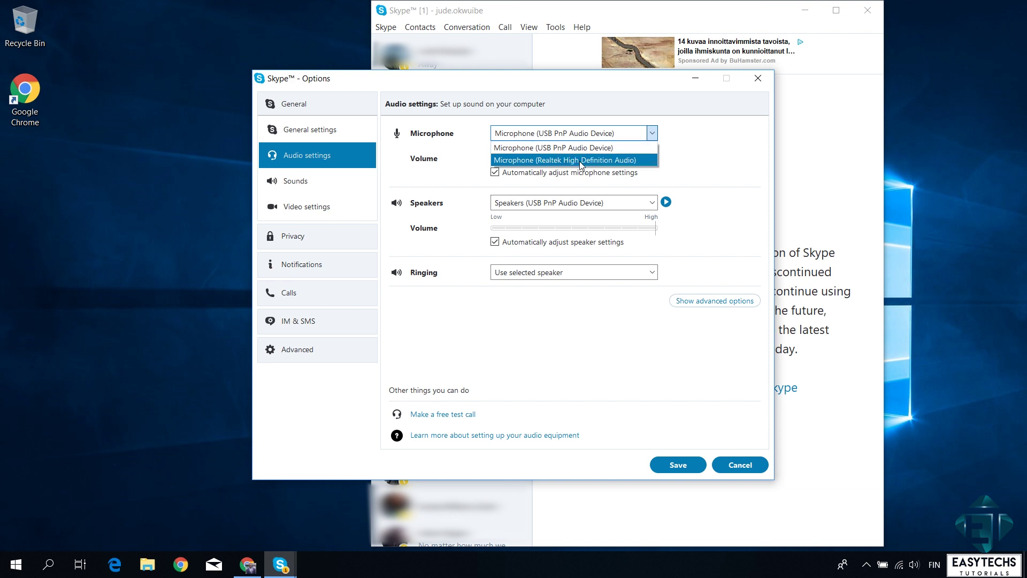
click(578, 150)
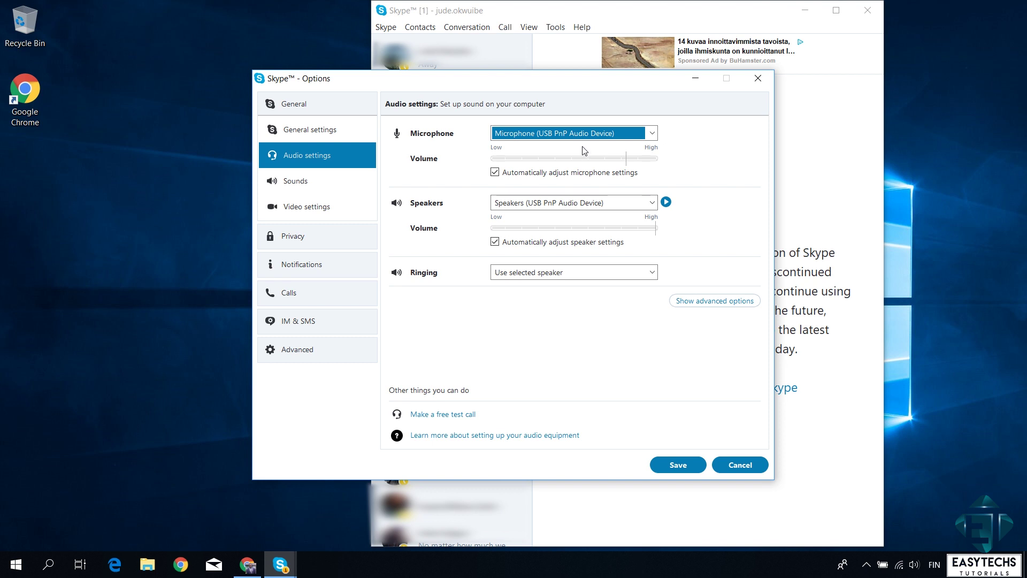
click(631, 136)
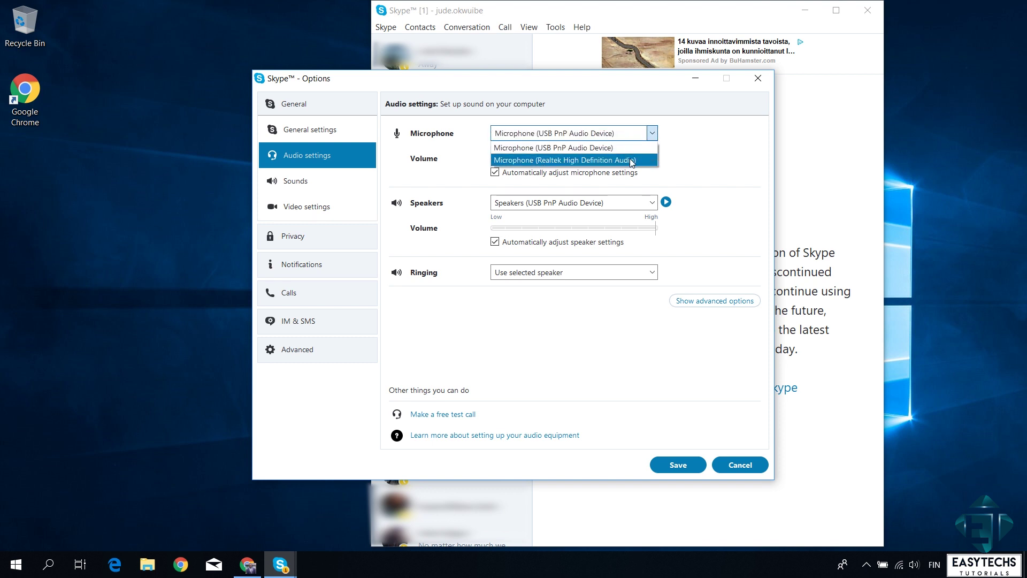
click(633, 160)
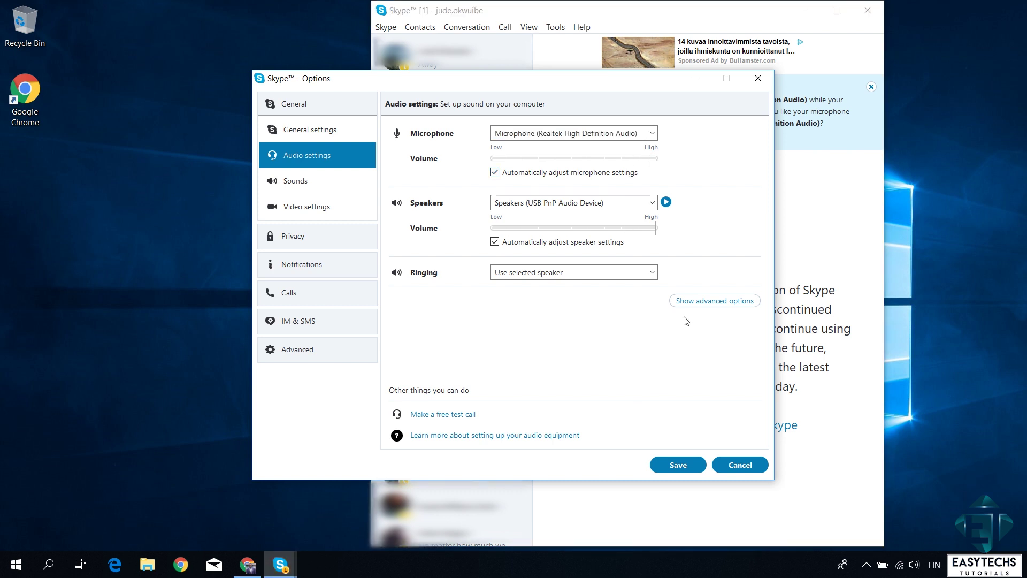
Move Microphone Array (Realtek High Definition Audio) to the top of Skype's microphone priority list, then close Options.
click(701, 303)
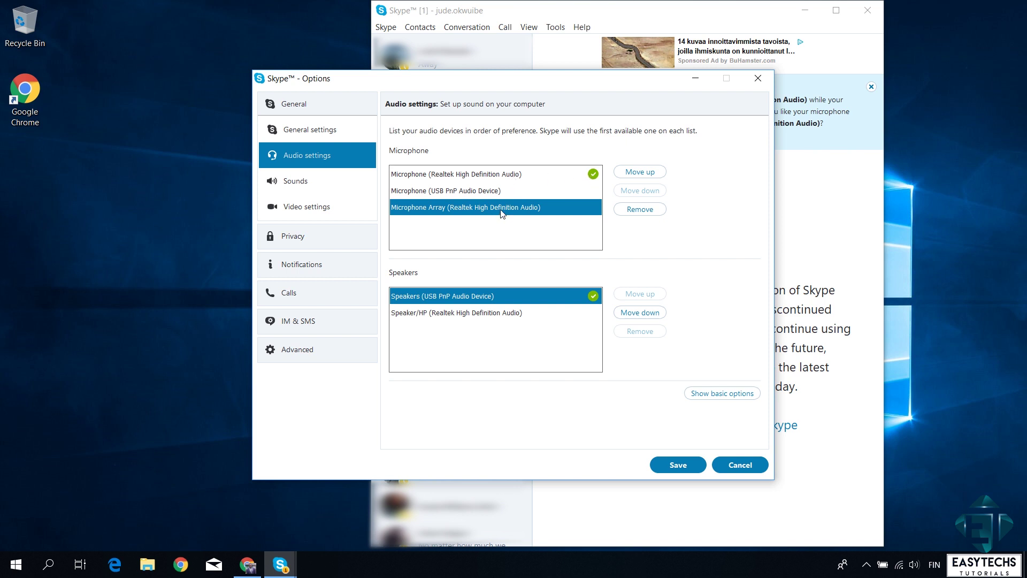
click(636, 173)
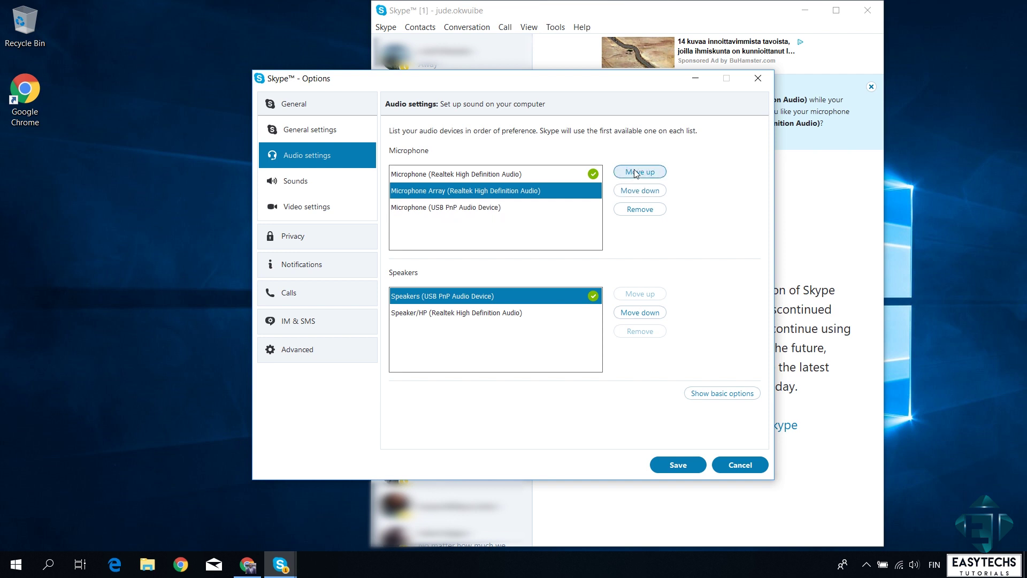
click(636, 172)
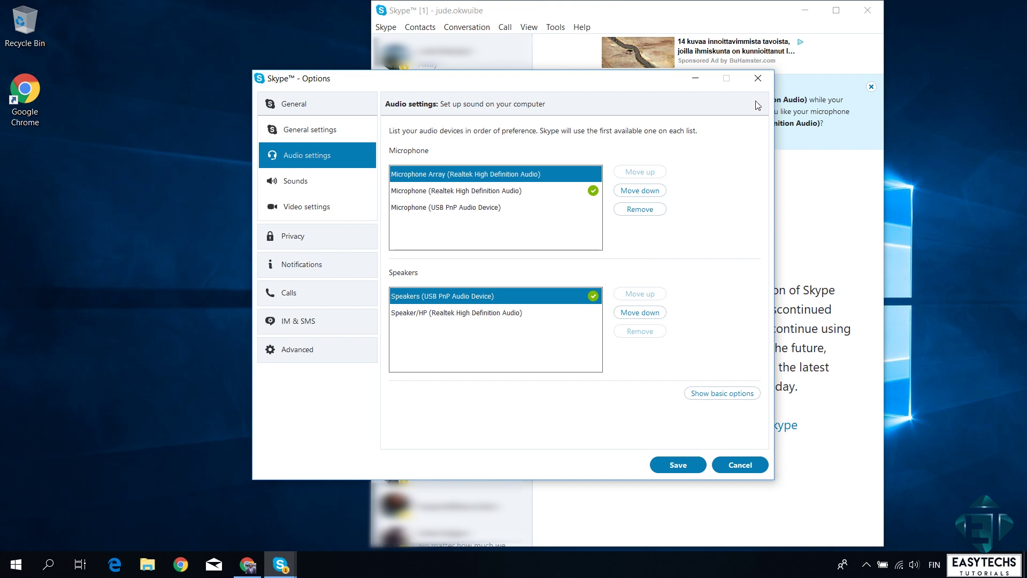
click(758, 81)
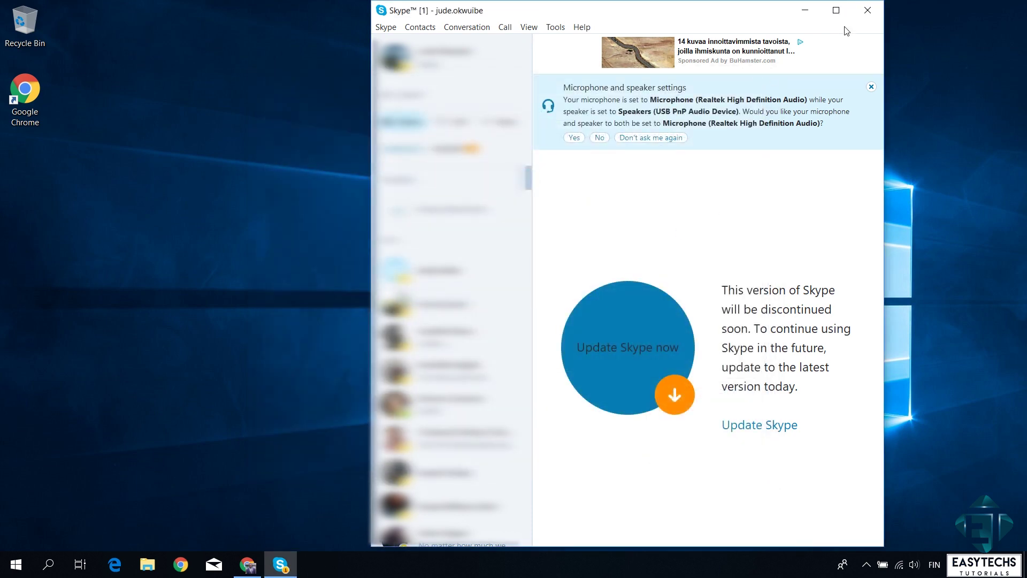
Set the Realtek High Definition Audio microphone as the default recording device, then close Sound.
click(809, 11)
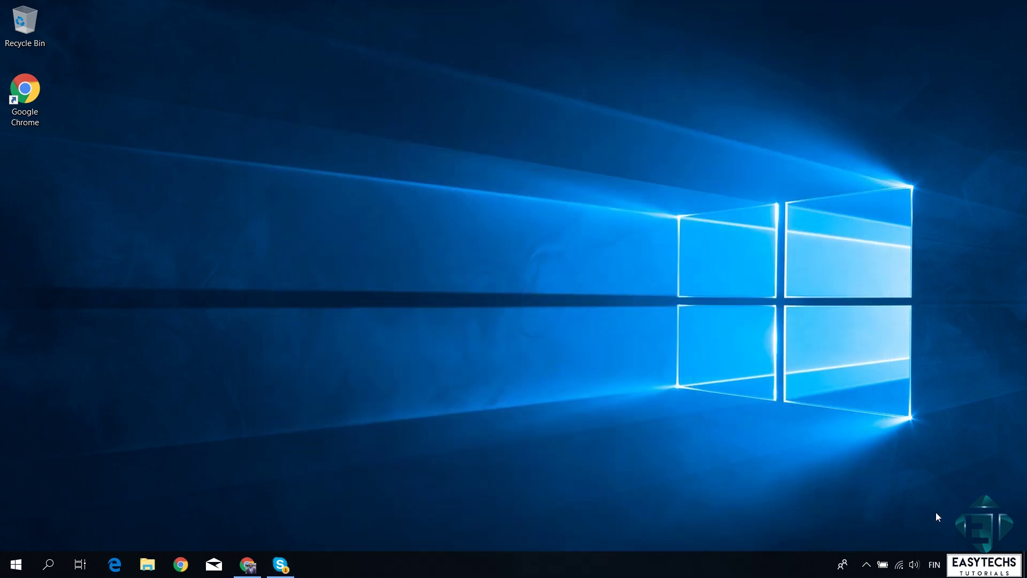
right_click(915, 568)
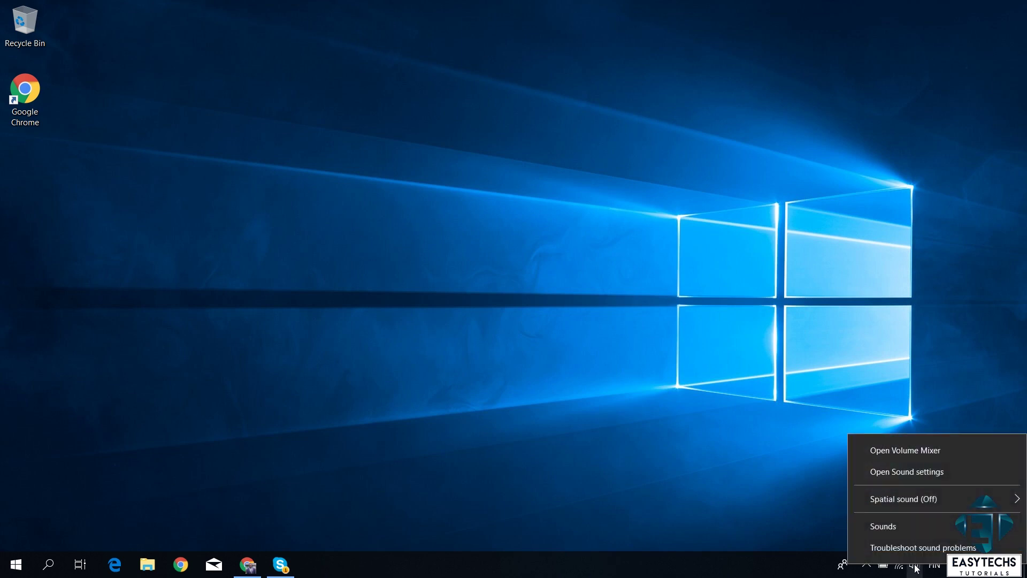
click(899, 532)
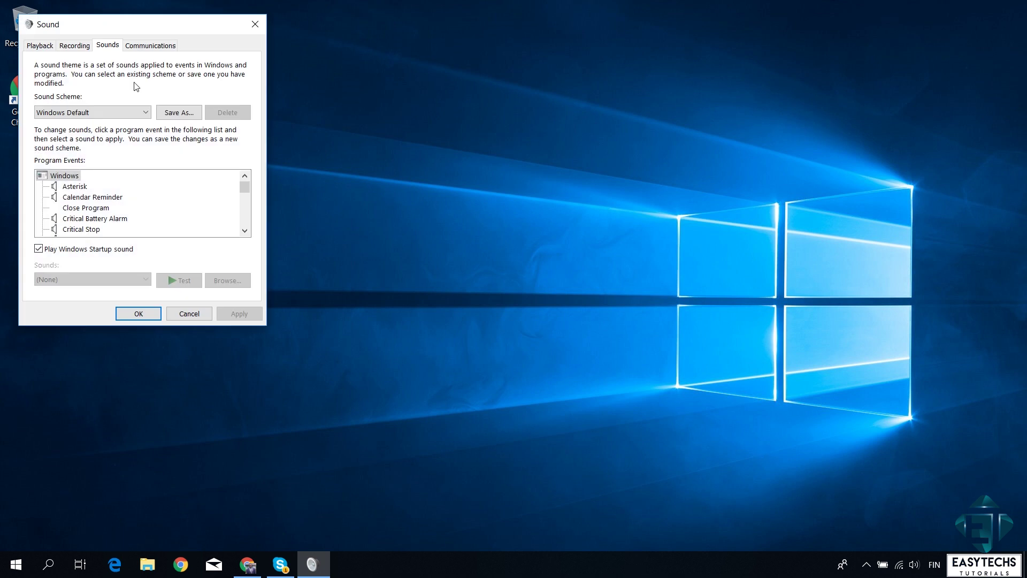
click(74, 49)
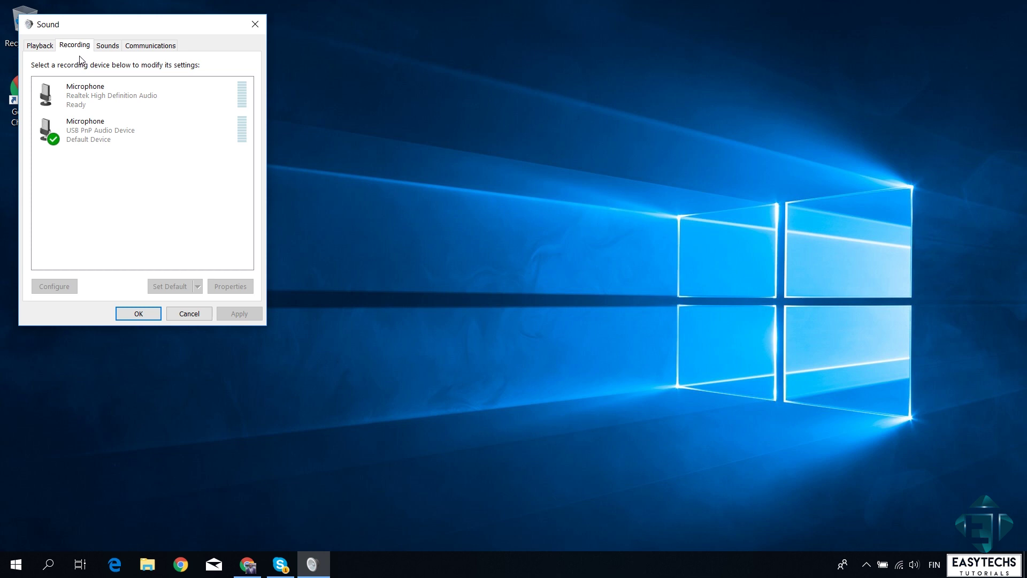
click(151, 99)
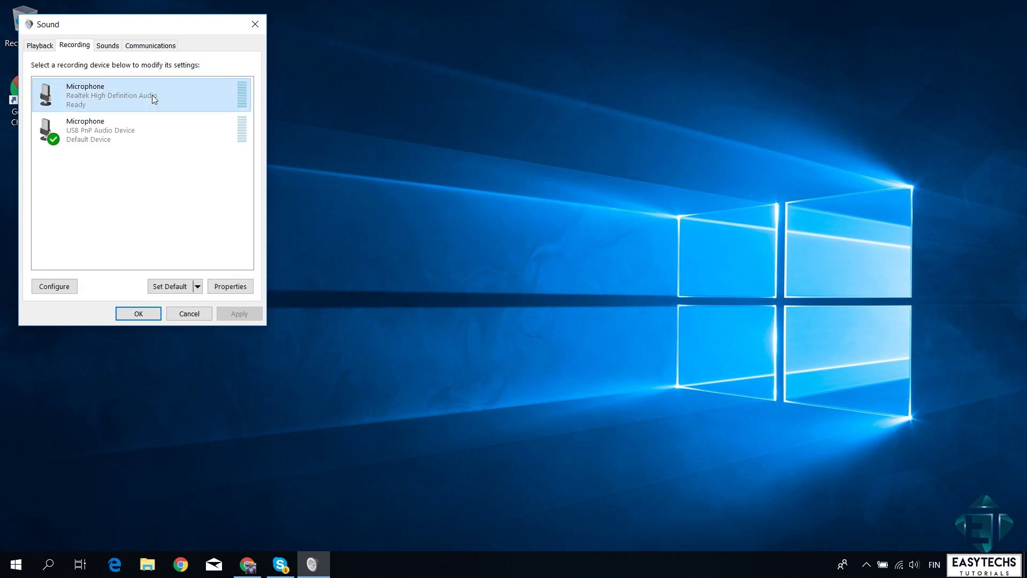
click(164, 287)
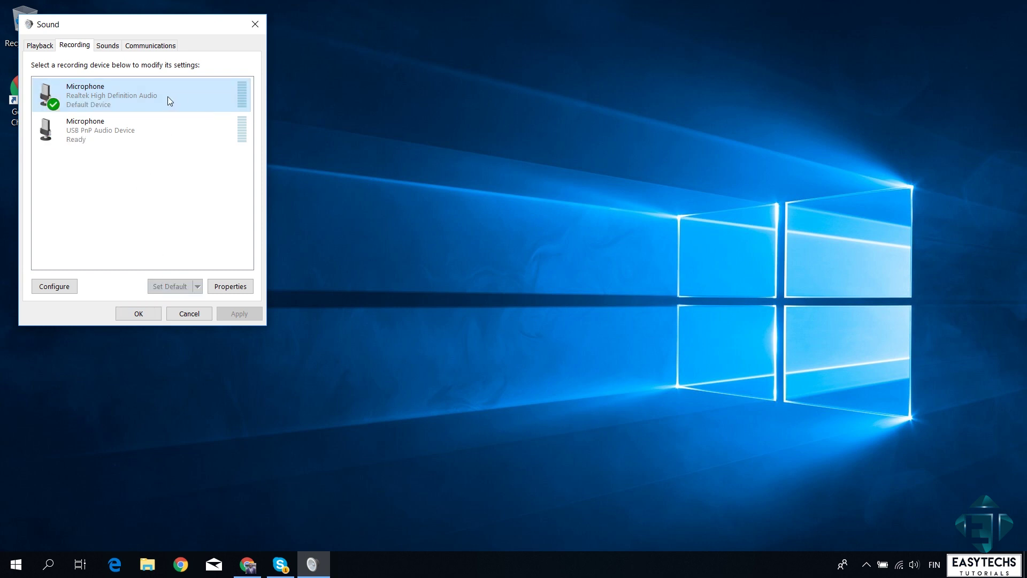
click(204, 138)
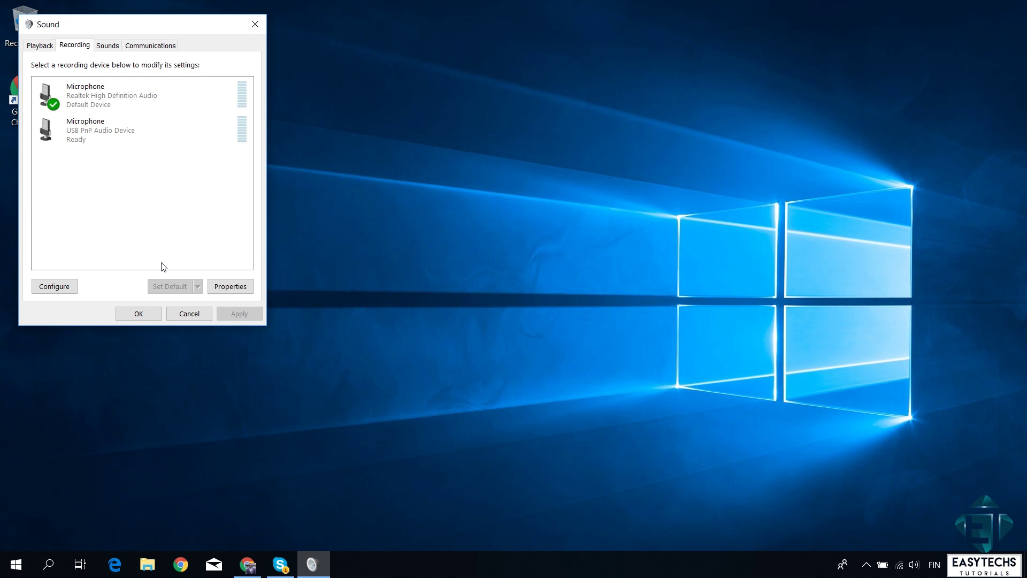
click(146, 317)
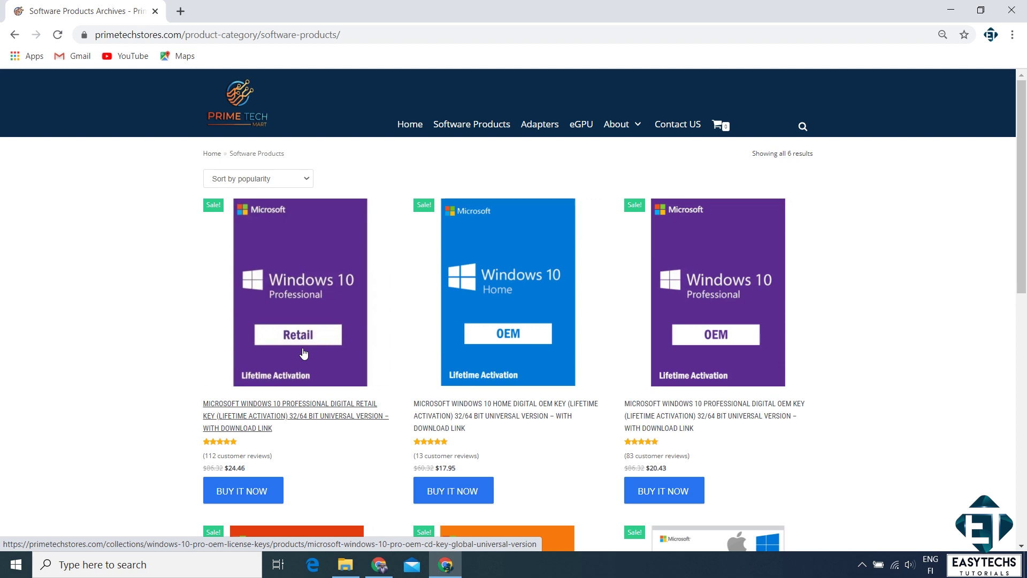
Scroll through Prime Tech Mart's Software Products list of Windows 10 and Office keys.
scroll(166, 367, down, 7)
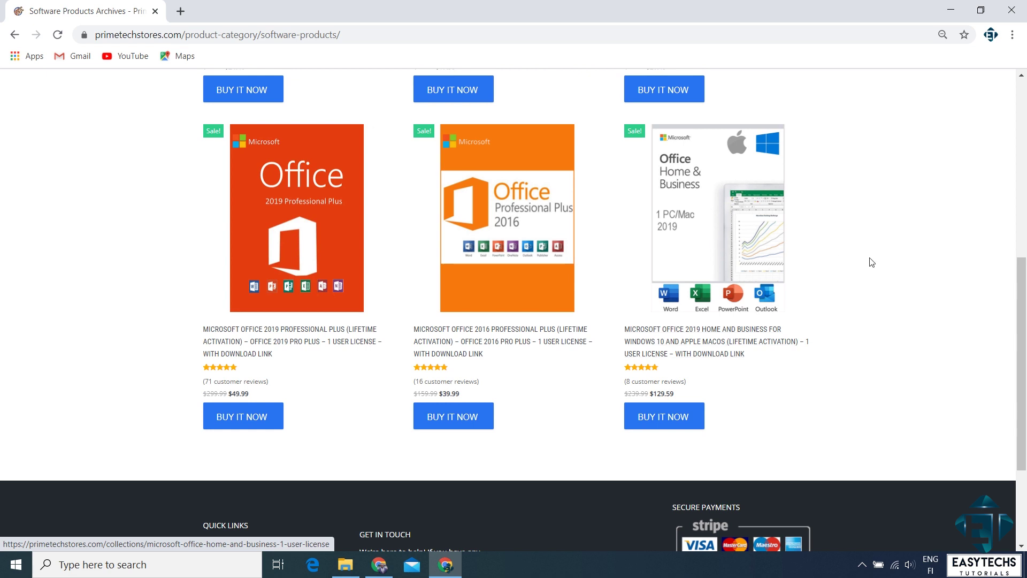
scroll(871, 263, up, 2)
scroll(888, 272, up, 4)
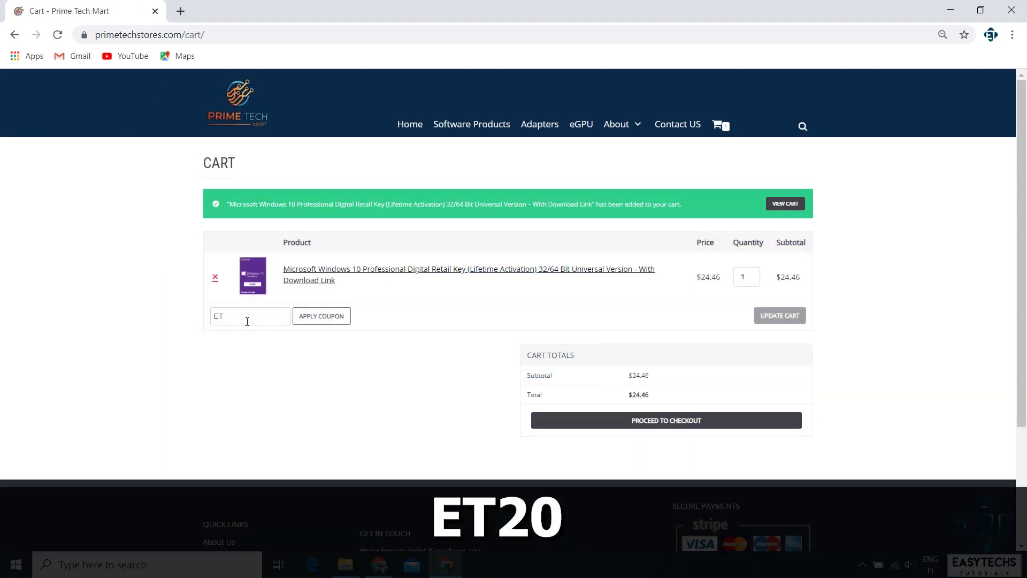
Apply coupon code ET20 to the cart with the Windows 10 Professional retail key.
text(20)
click(309, 320)
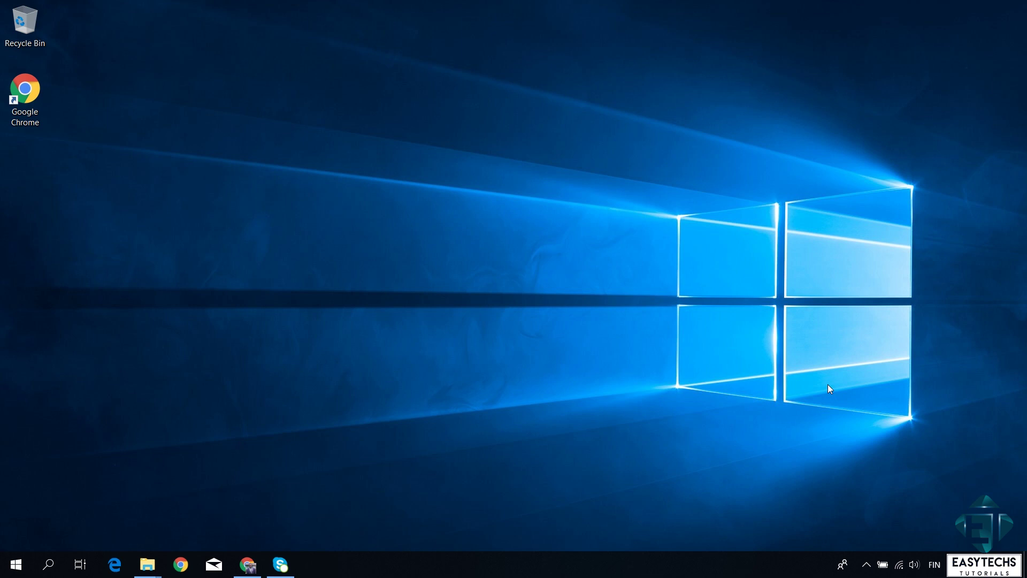
click(16, 564)
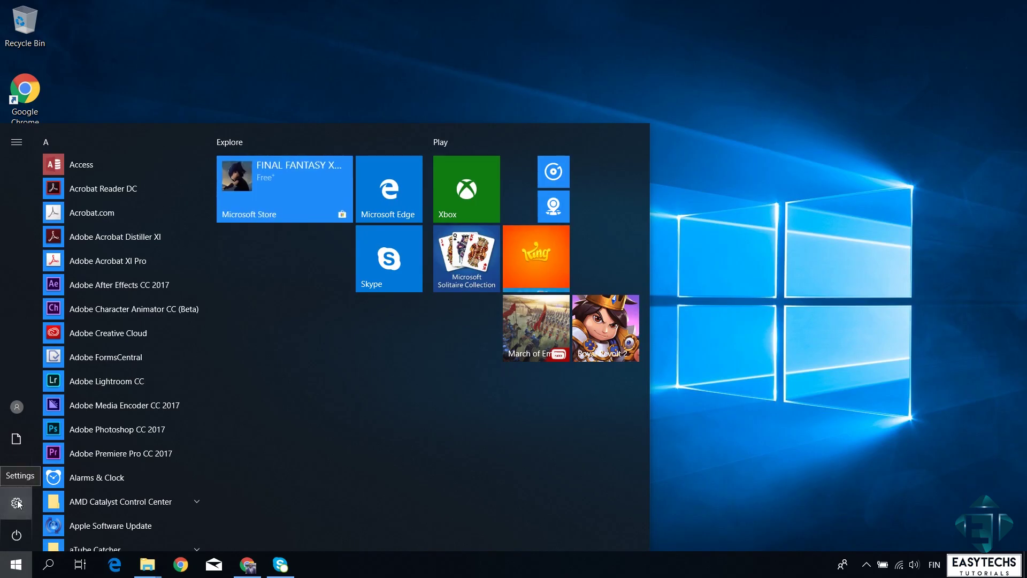
click(22, 502)
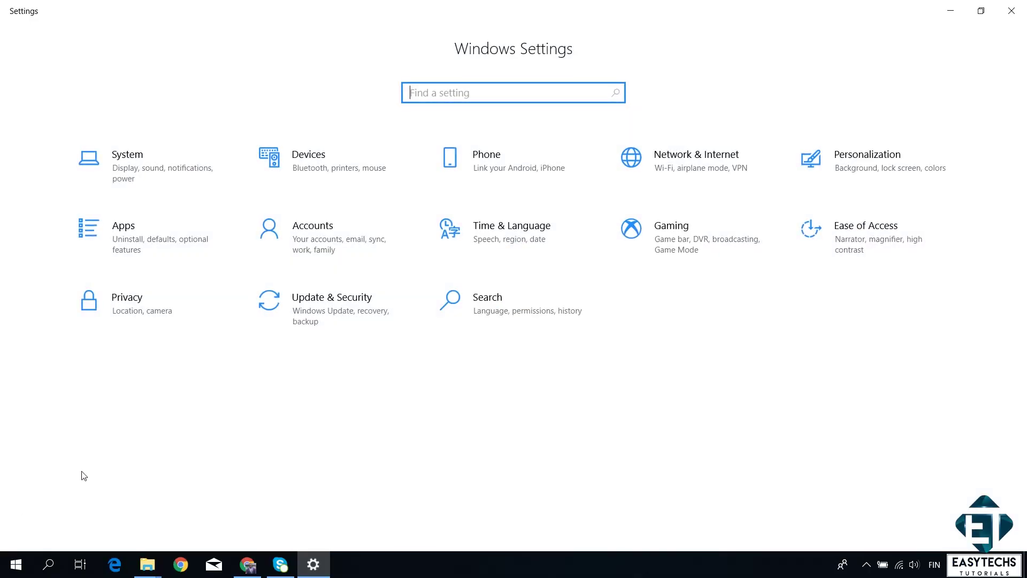
click(130, 314)
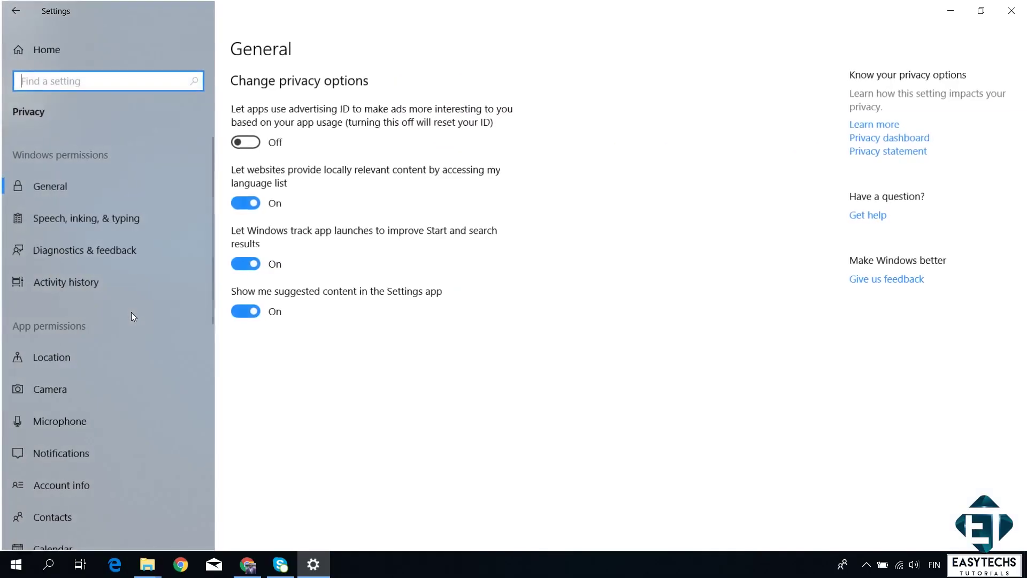
click(63, 423)
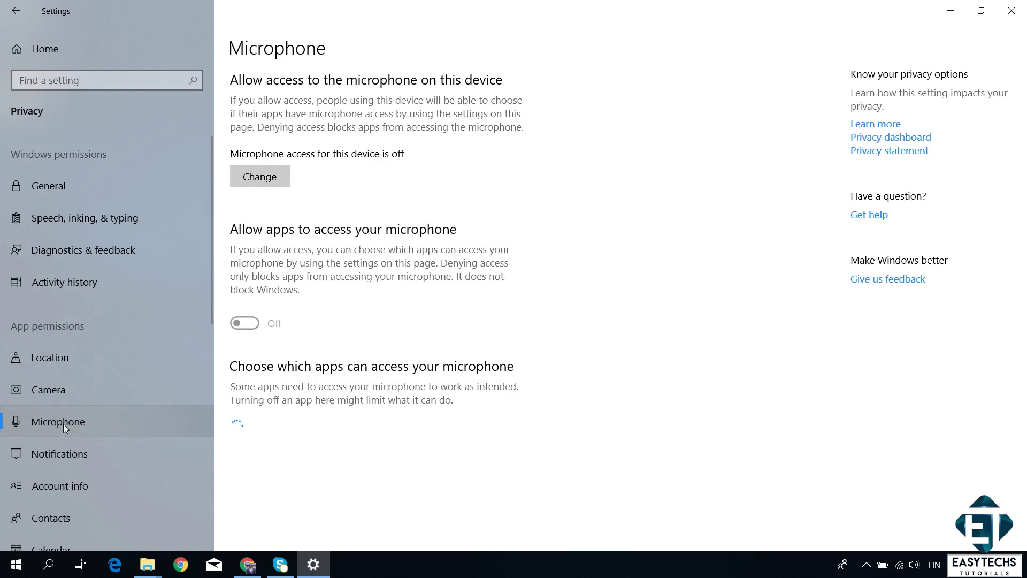
scroll(474, 385, down, 10)
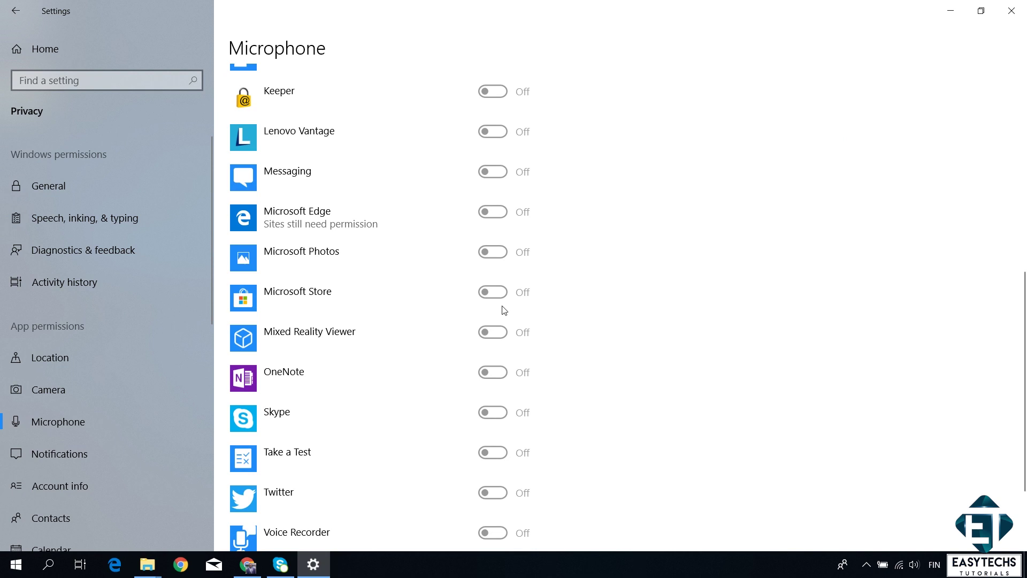
scroll(504, 310, up, 10)
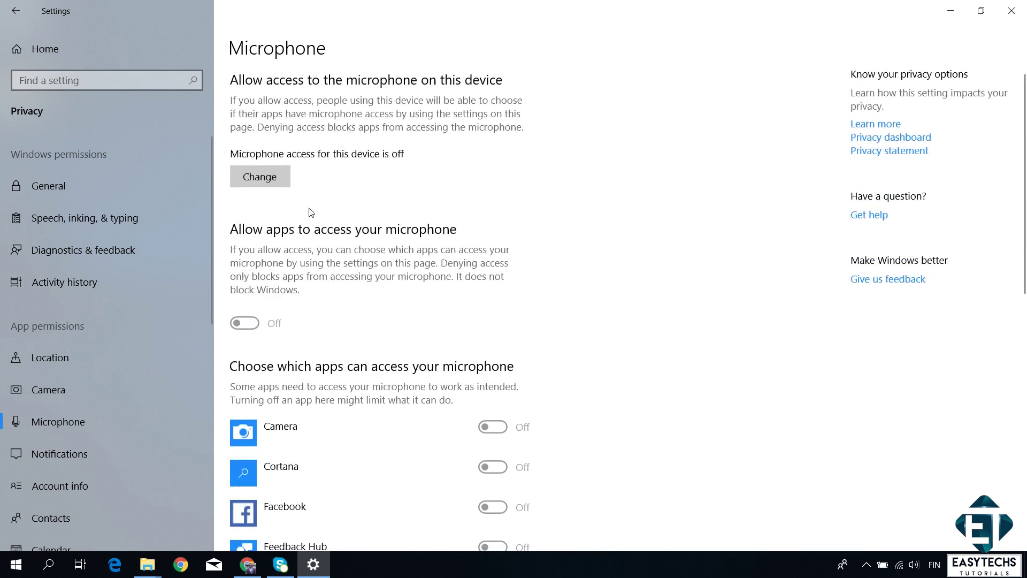
Turn on microphone access for this device and allow apps to access the microphone.
click(272, 177)
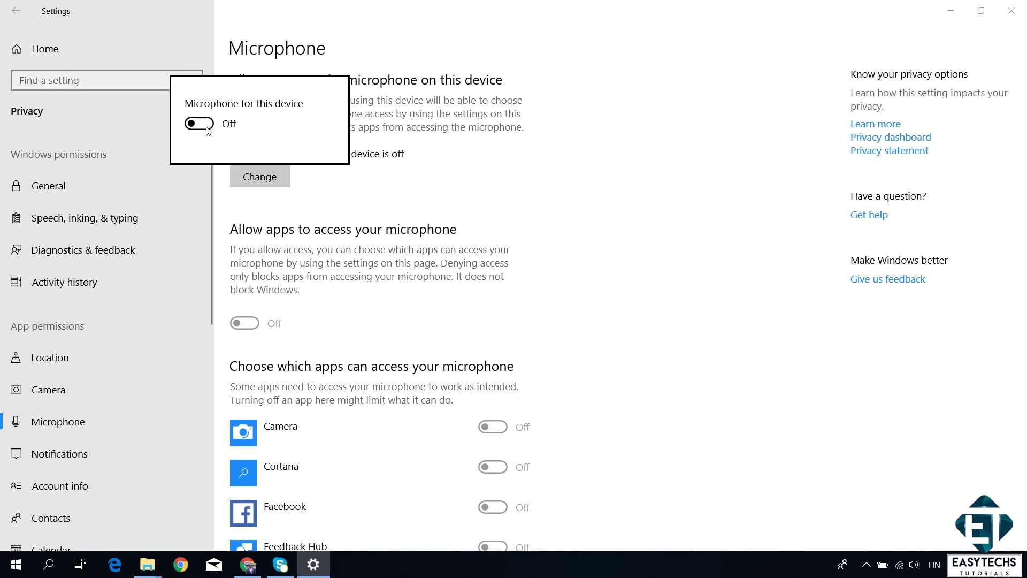
click(208, 129)
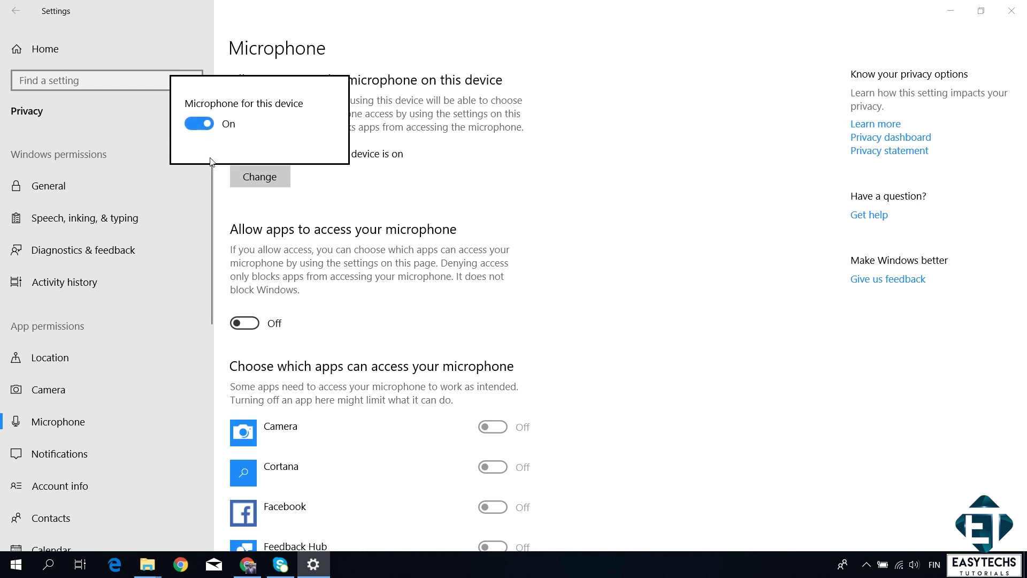
click(320, 203)
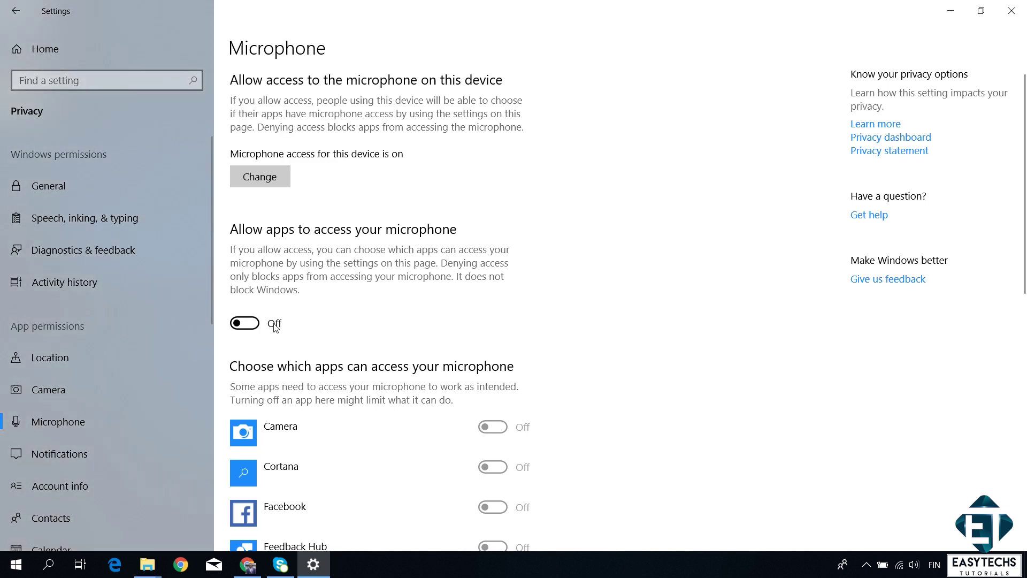
click(249, 326)
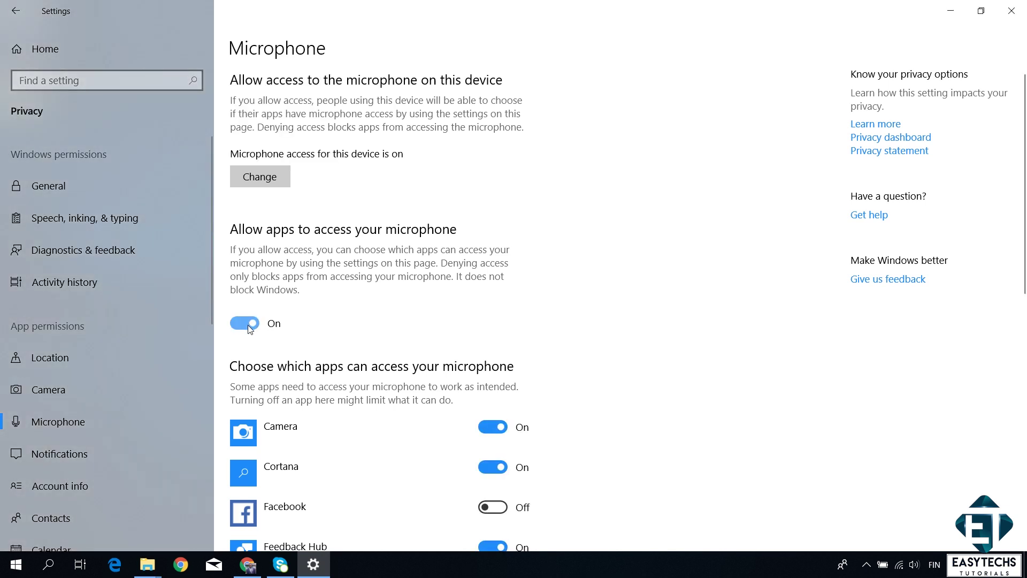
Give Skype and Facebook microphone access, and turn it off for Take a Test and Twitter.
scroll(390, 316, down, 2)
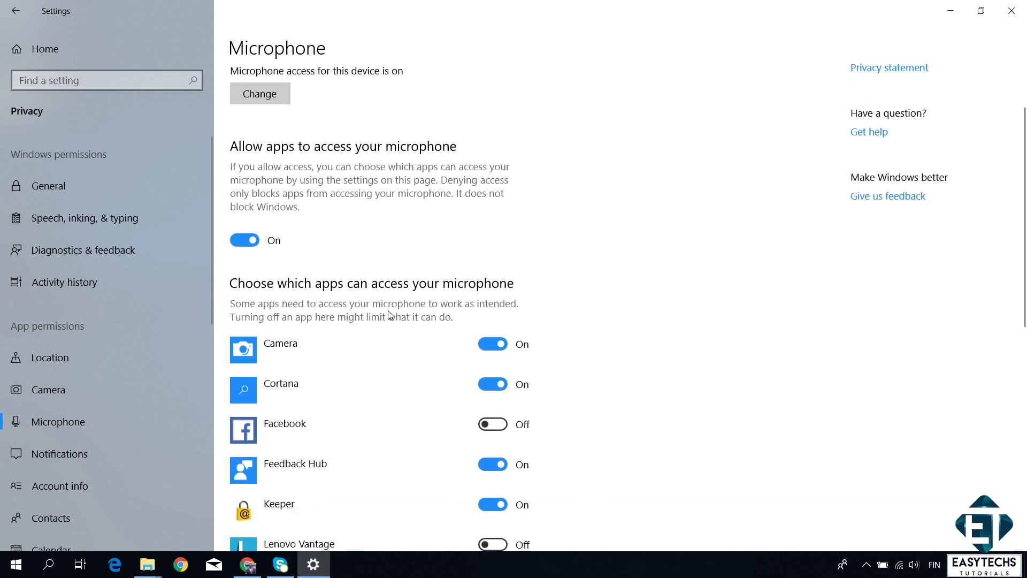
scroll(390, 315, down, 5)
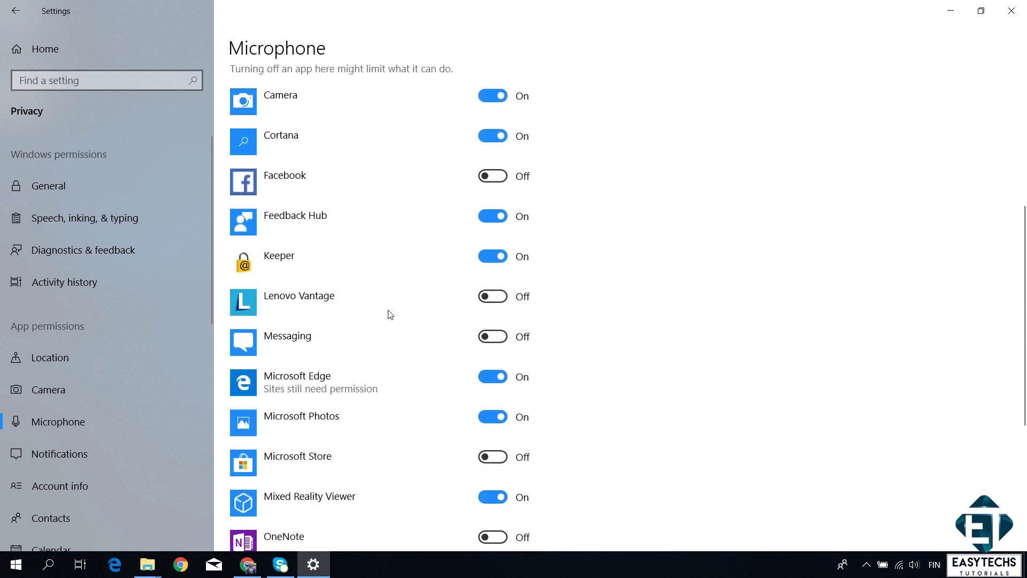
scroll(390, 315, down, 6)
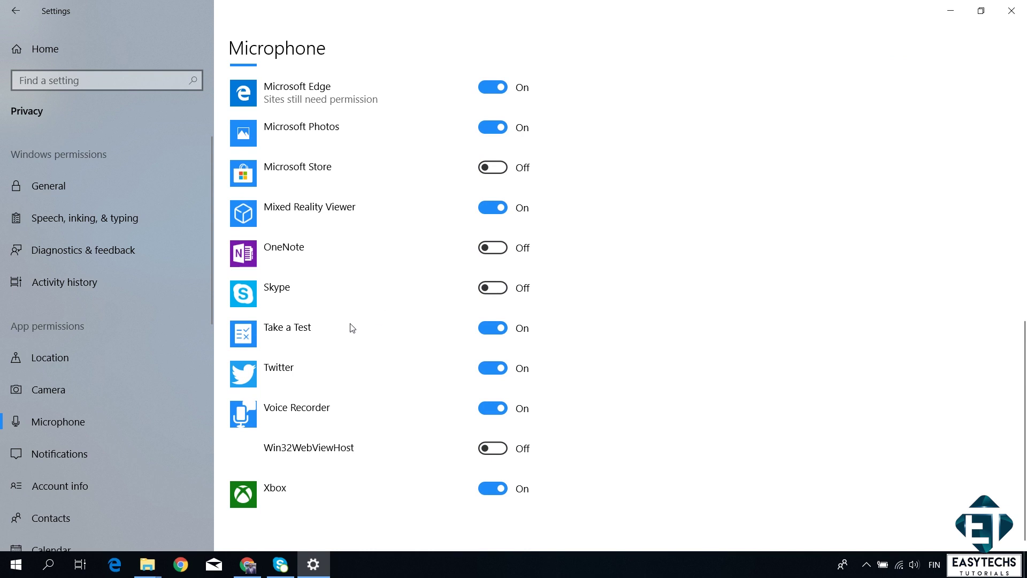
click(506, 289)
scroll(432, 308, up, 8)
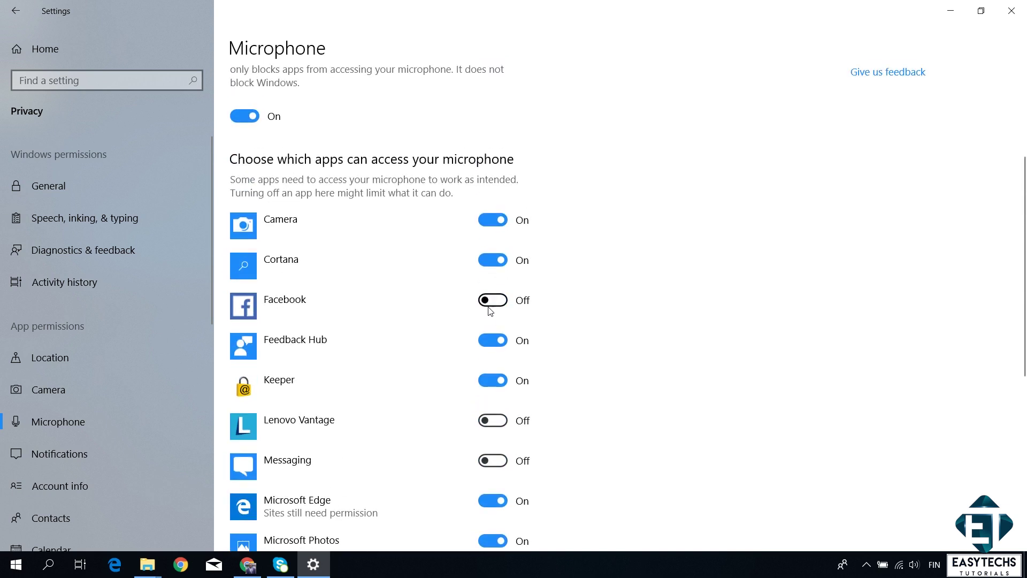
click(501, 302)
scroll(426, 327, down, 5)
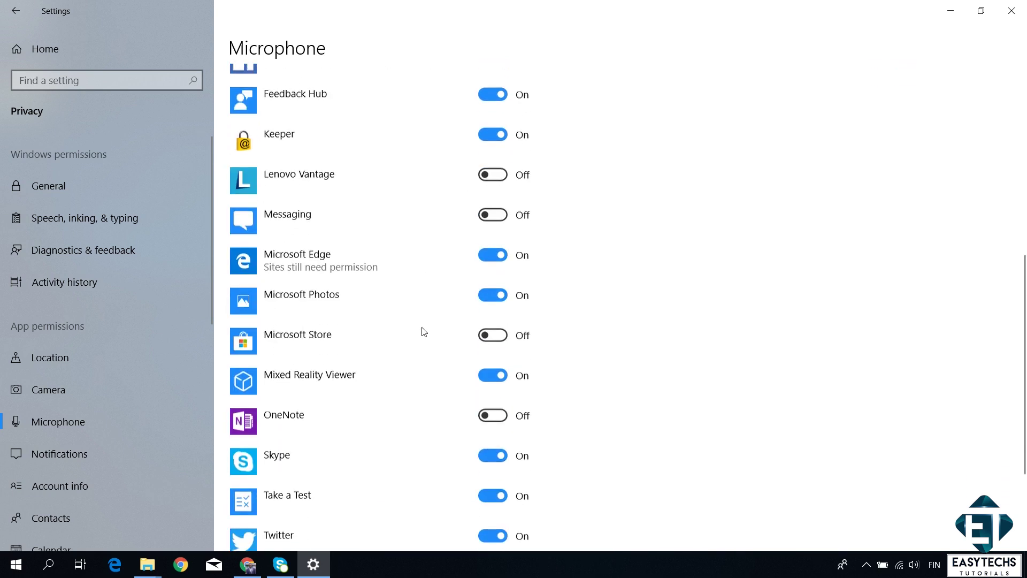
scroll(423, 331, down, 3)
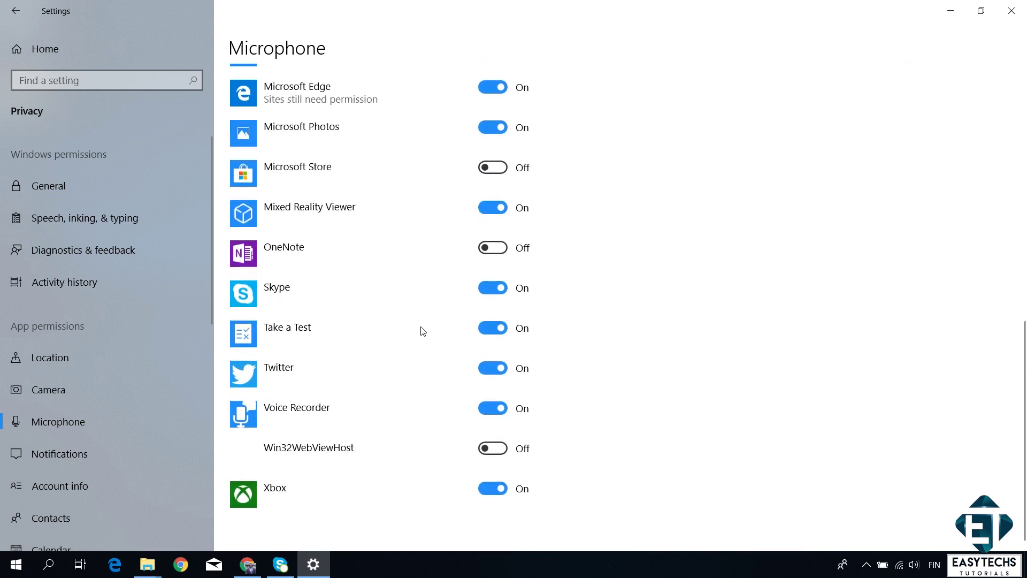
click(497, 330)
click(491, 368)
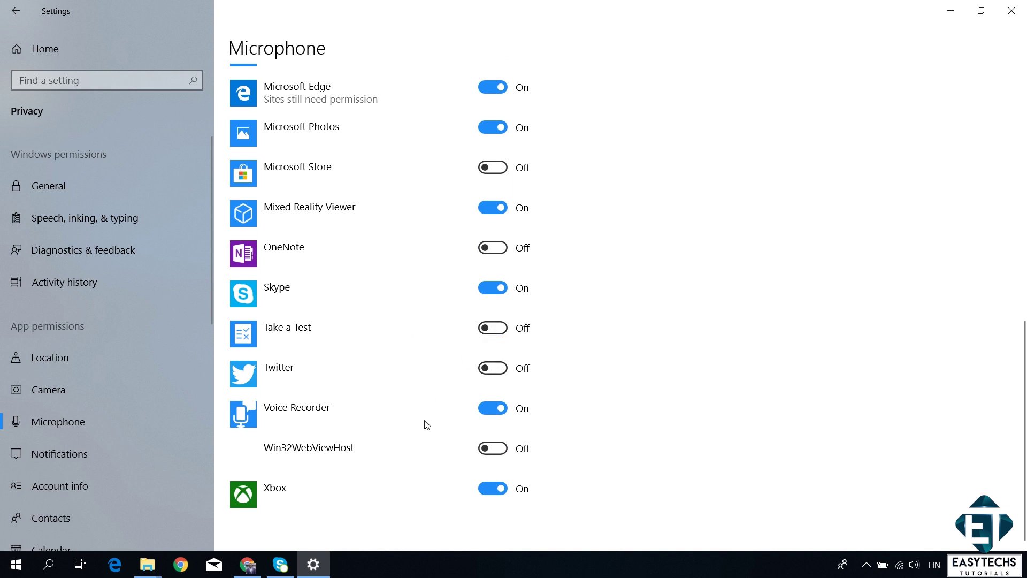
scroll(426, 425, up, 7)
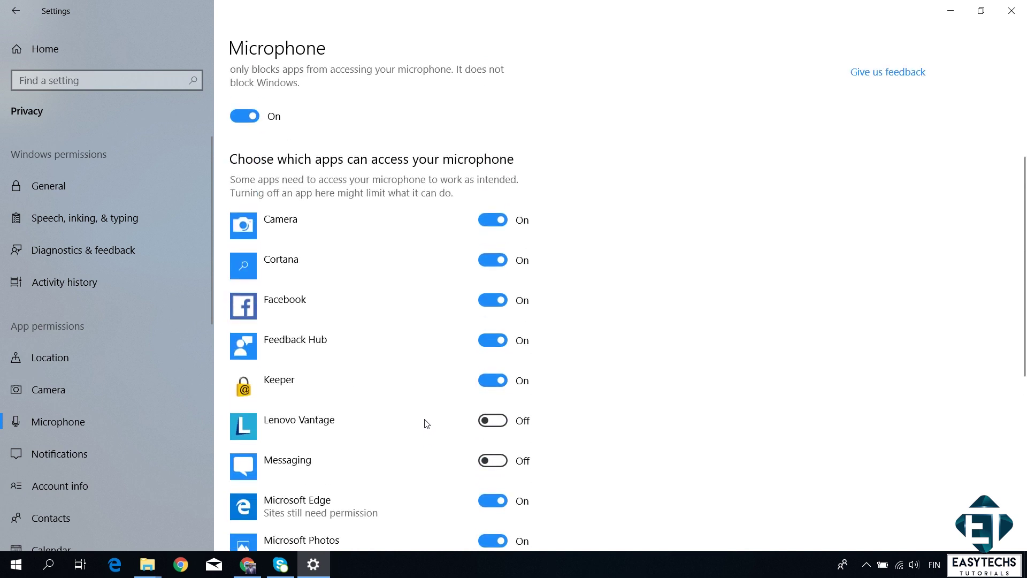
scroll(426, 425, up, 4)
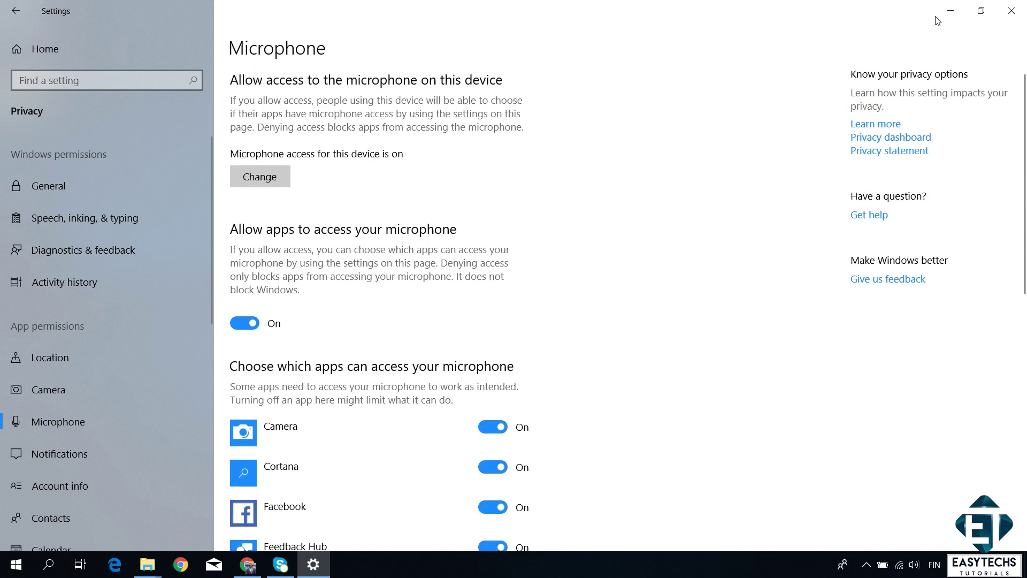
Close Settings, search for 'vostro 3550 support' and open Dell's Vostro 3550 drivers page.
click(1010, 11)
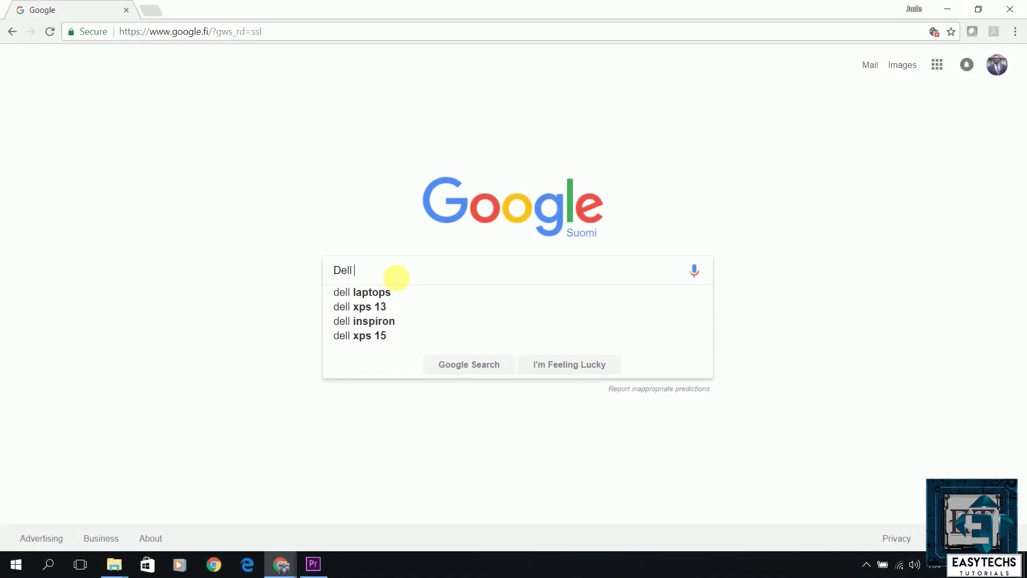
text(vostr)
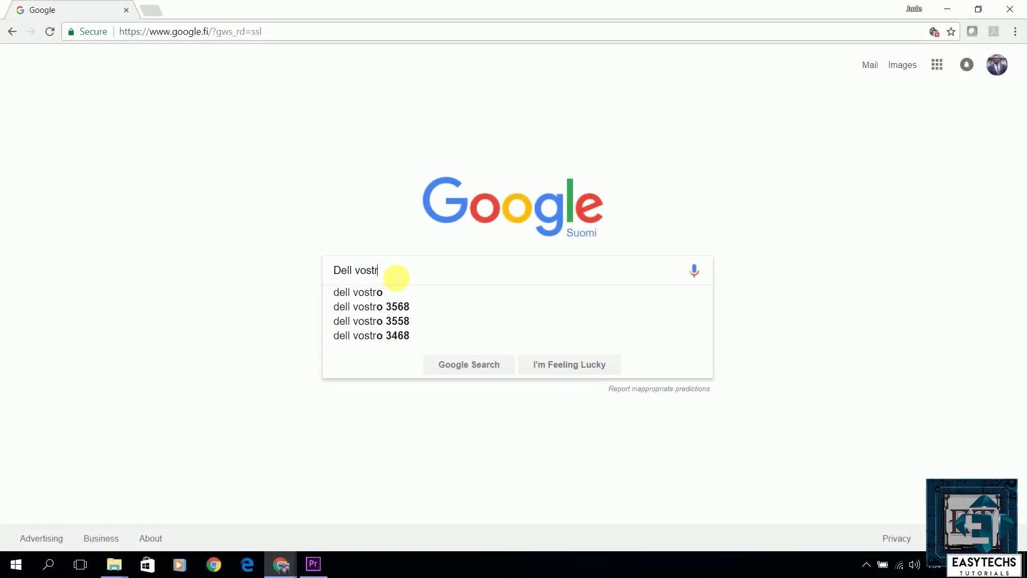
text(o 3550 s)
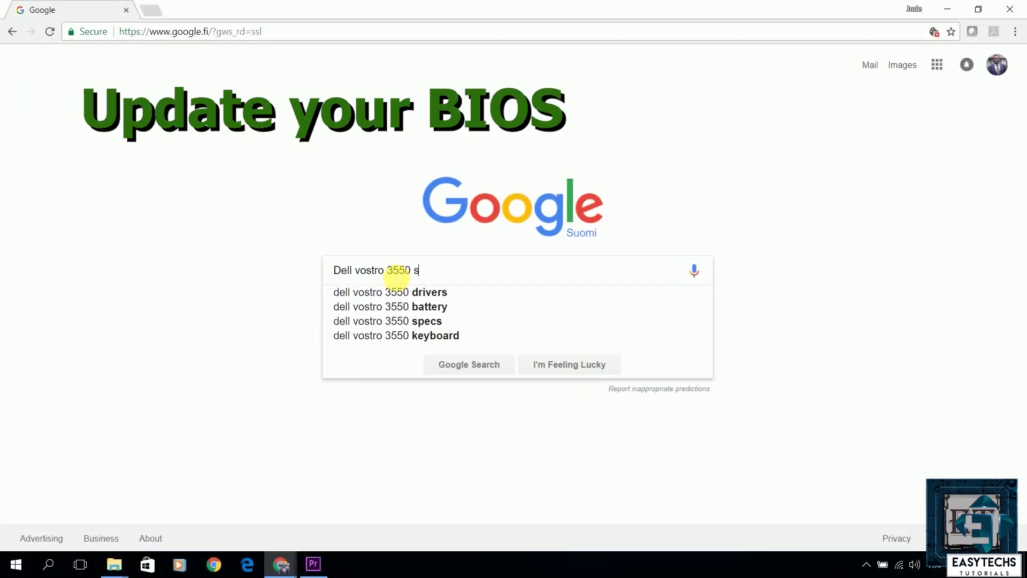
text(upport)
key(Return)
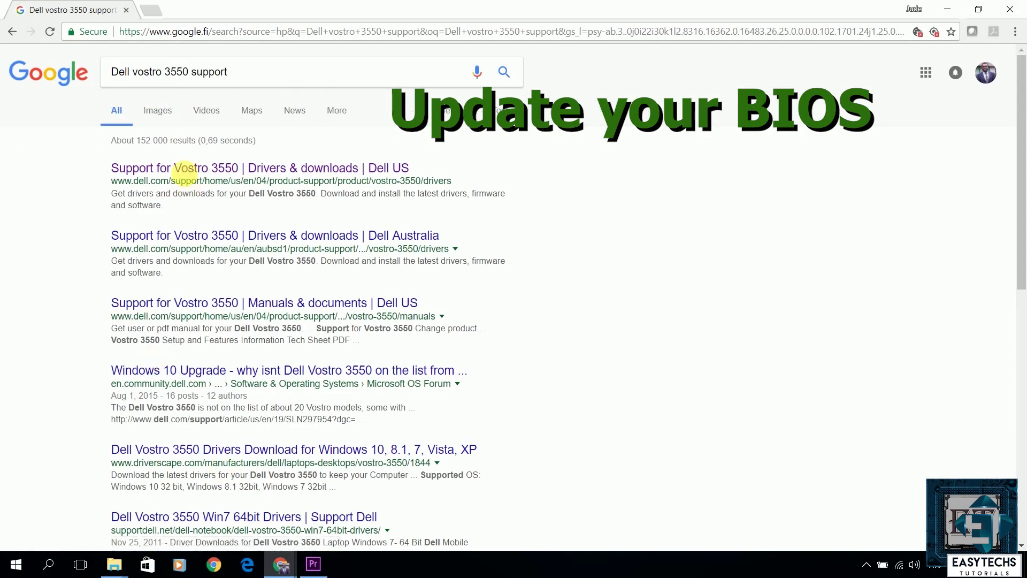
click(185, 169)
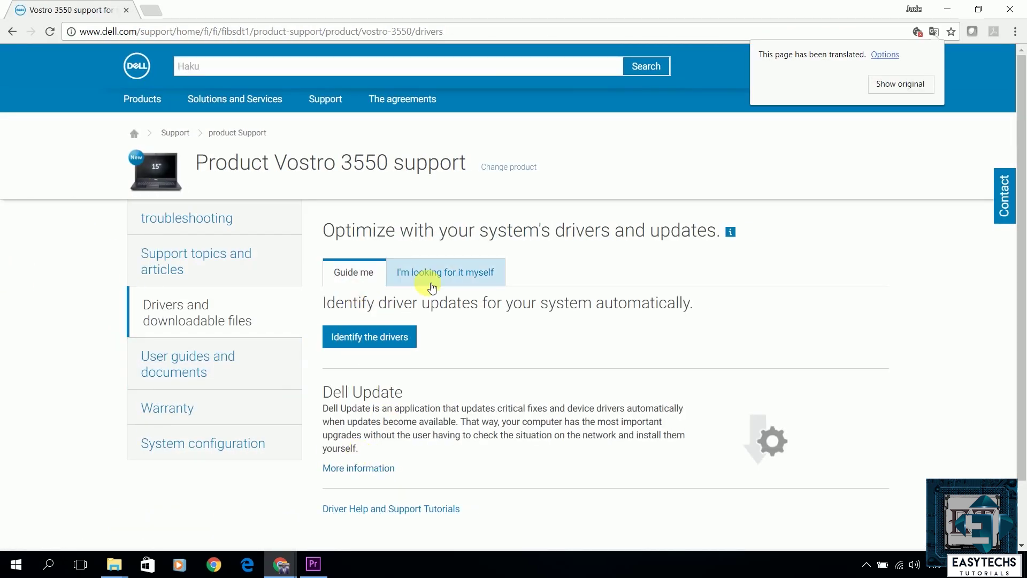
Browse Vostro 3550 drivers manually, filter the category to BIOS and expand the BIOS group.
click(464, 278)
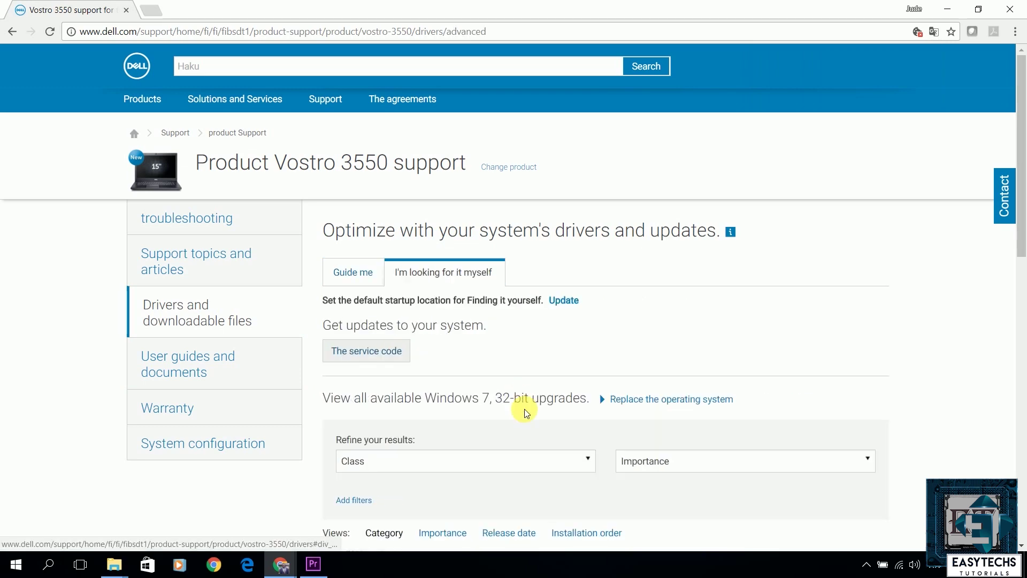
scroll(524, 411, down, 4)
click(554, 265)
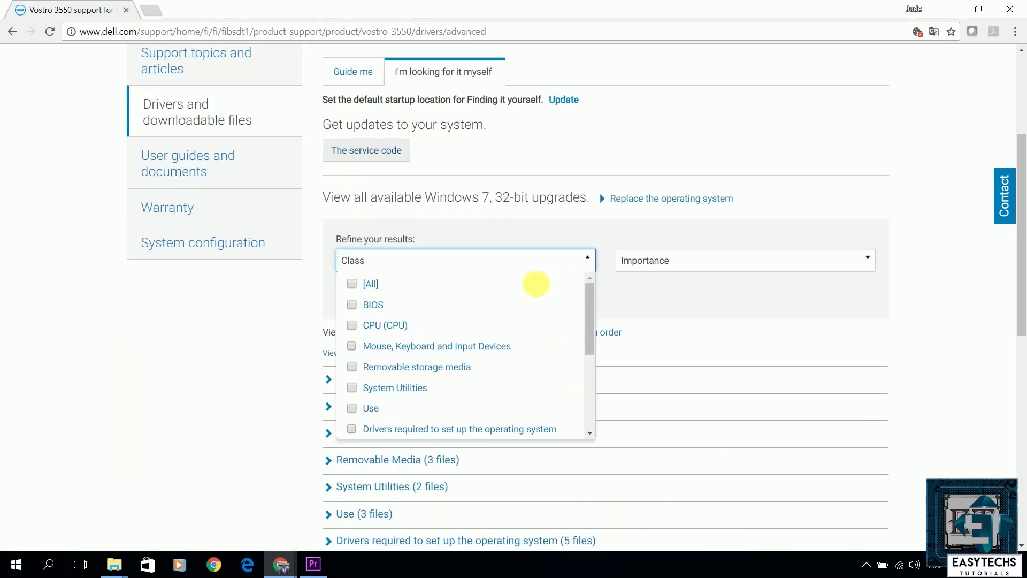
click(437, 305)
click(738, 313)
scroll(356, 348, down, 1)
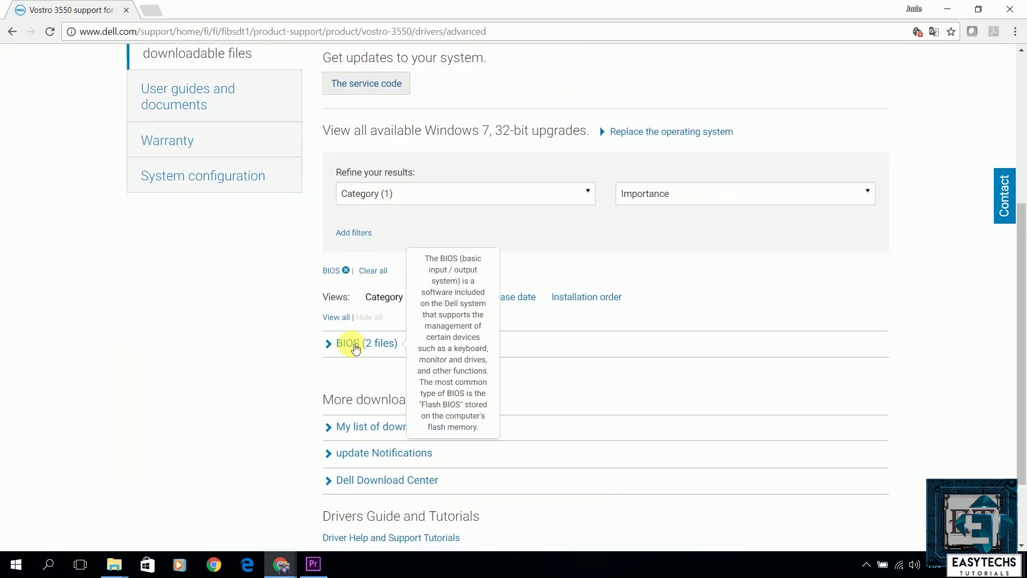
click(356, 347)
scroll(300, 387, down, 3)
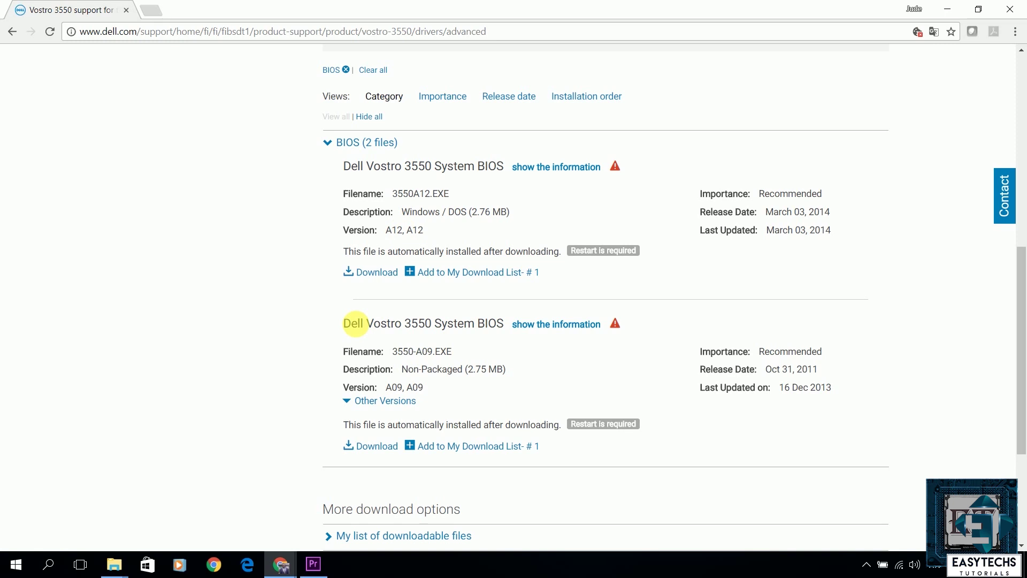
Download the 3550A12.EXE BIOS update, keep the file and confirm running the update.
click(366, 277)
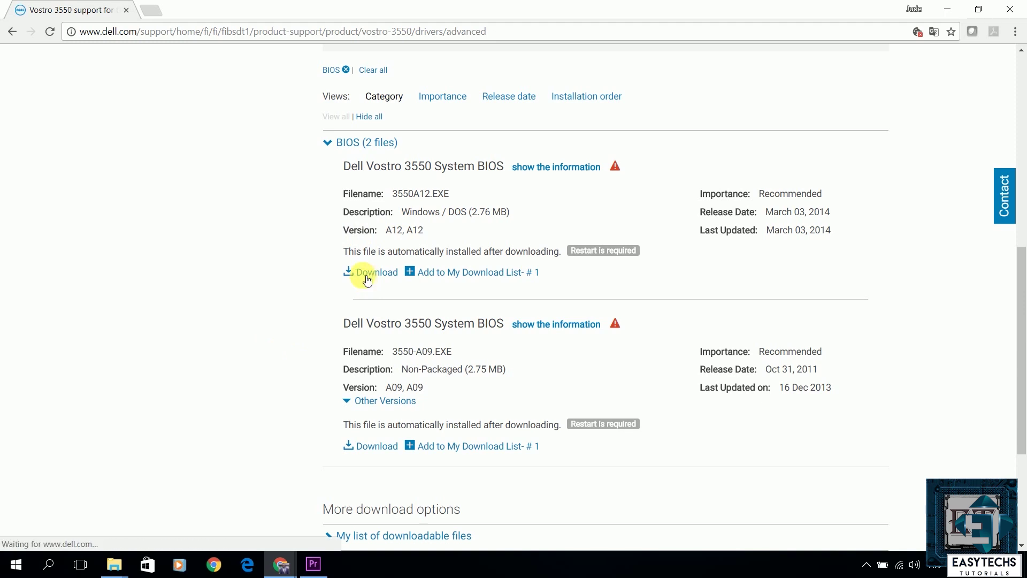
click(217, 536)
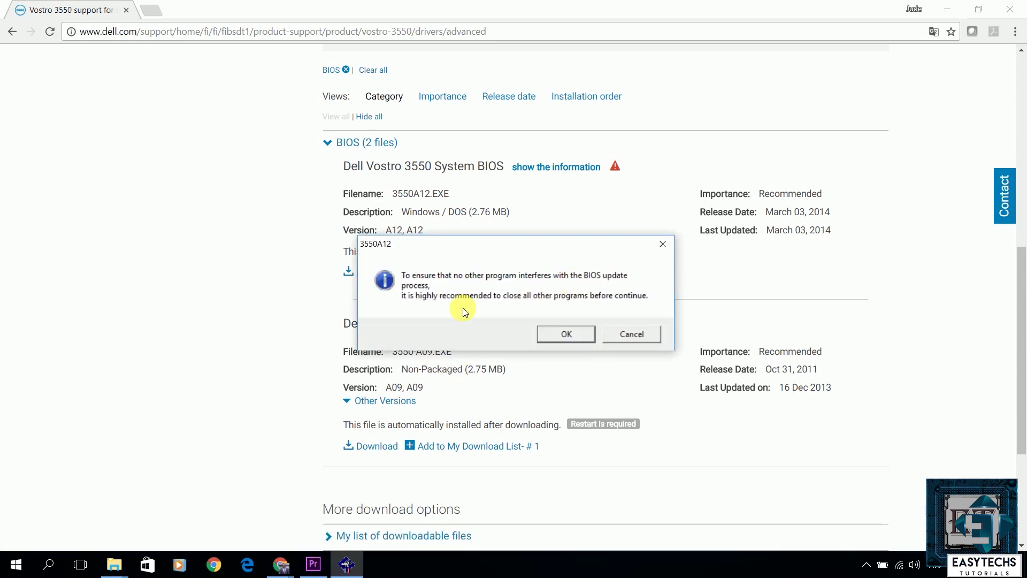
click(564, 334)
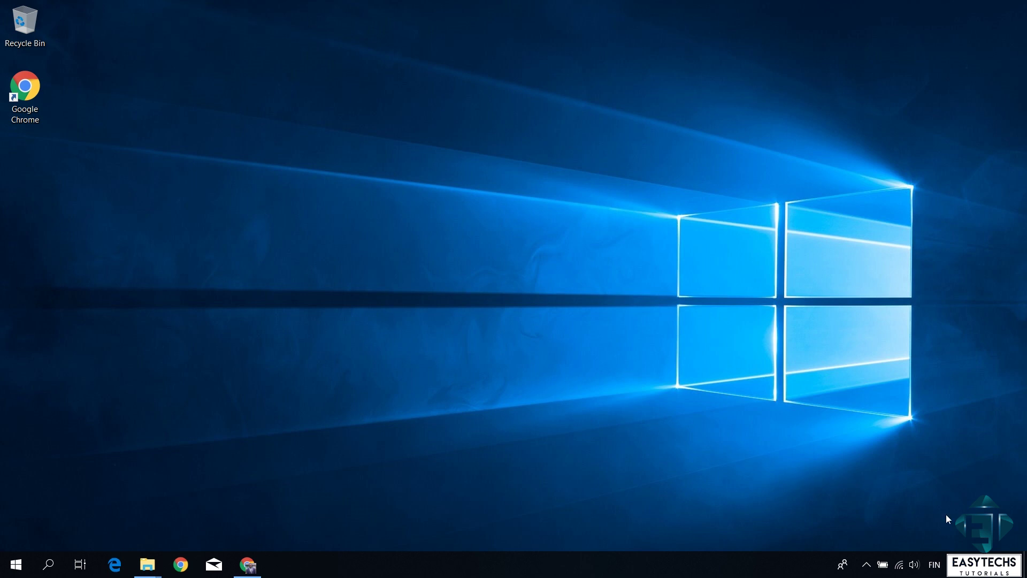
Launch the sound troubleshooter from the tray and scan the Speaker/HP Realtek High Definition Audio device.
right_click(912, 568)
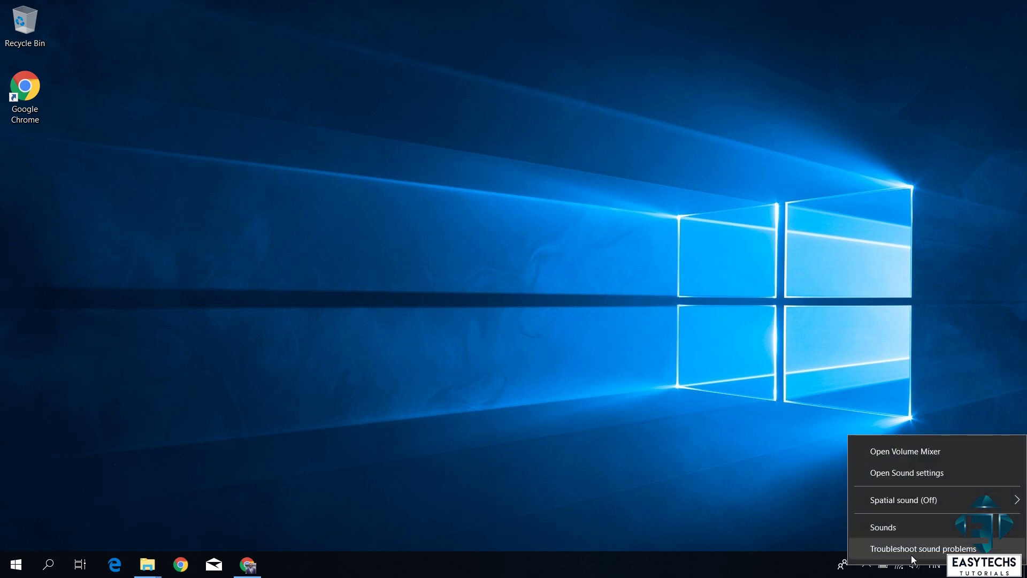
click(913, 558)
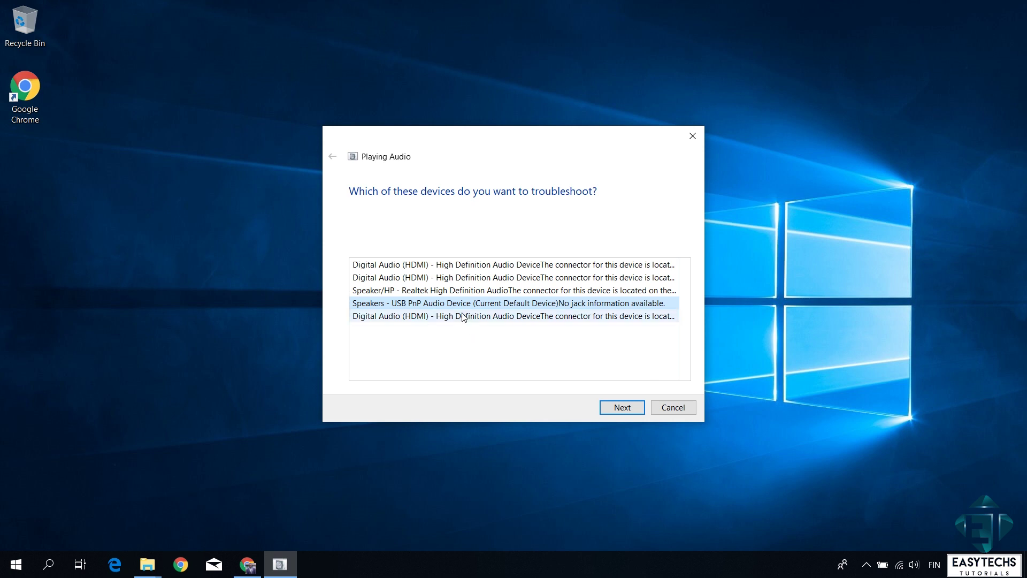
click(437, 290)
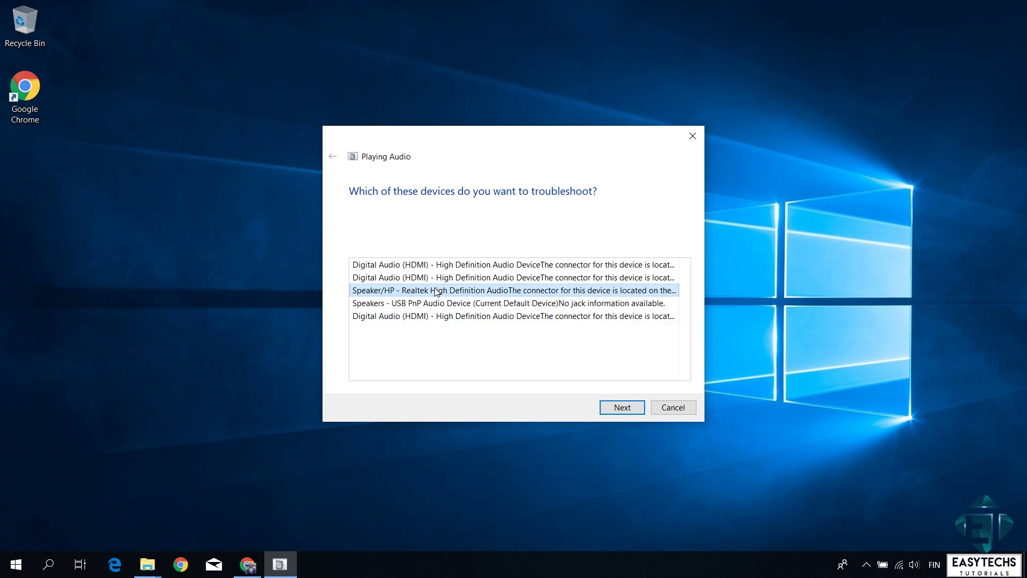
click(620, 408)
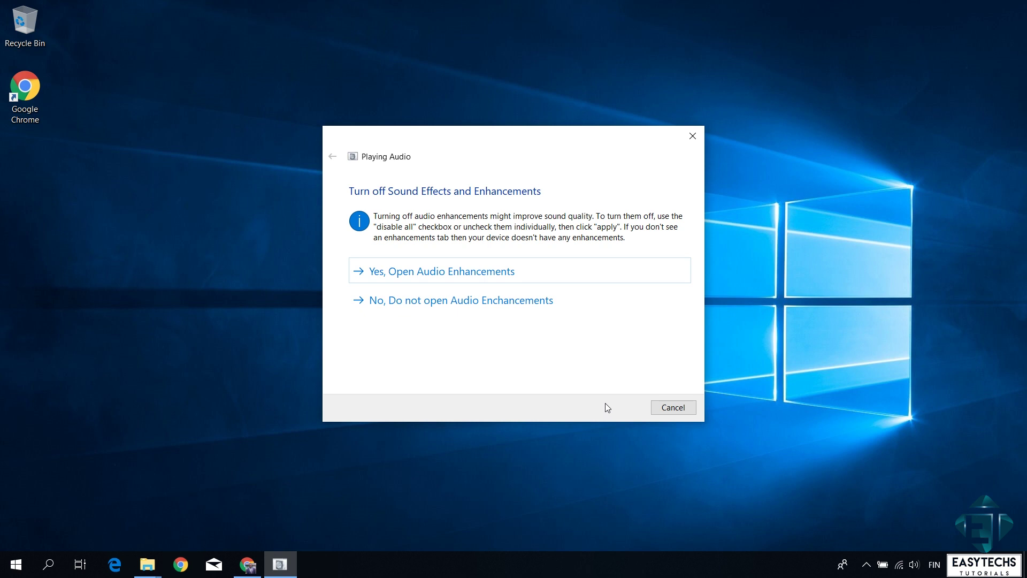
Disable all sound effects for the speaker, apply the set-as-default fix and close the troubleshooter.
click(451, 276)
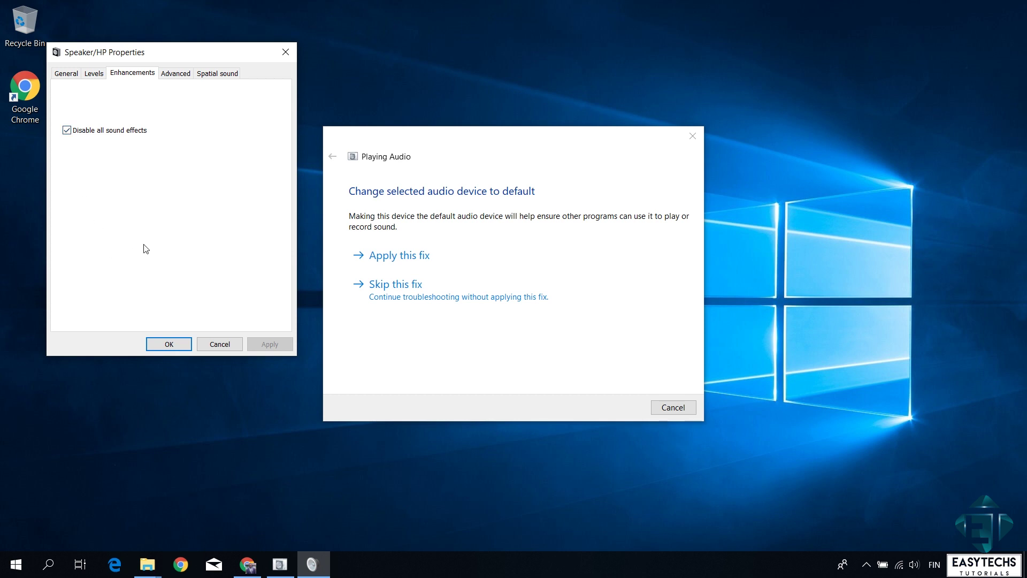
click(168, 344)
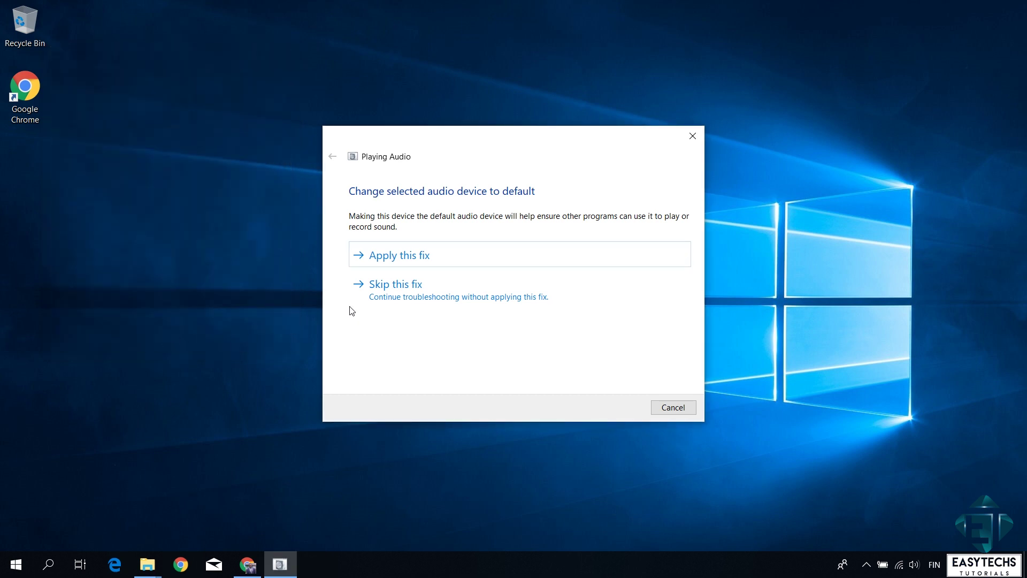
click(443, 260)
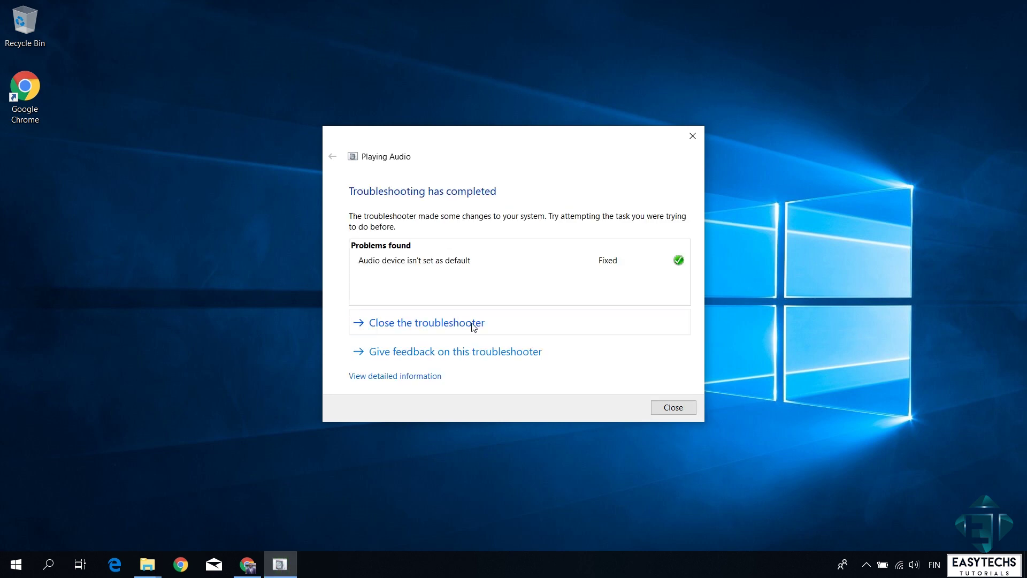
click(472, 323)
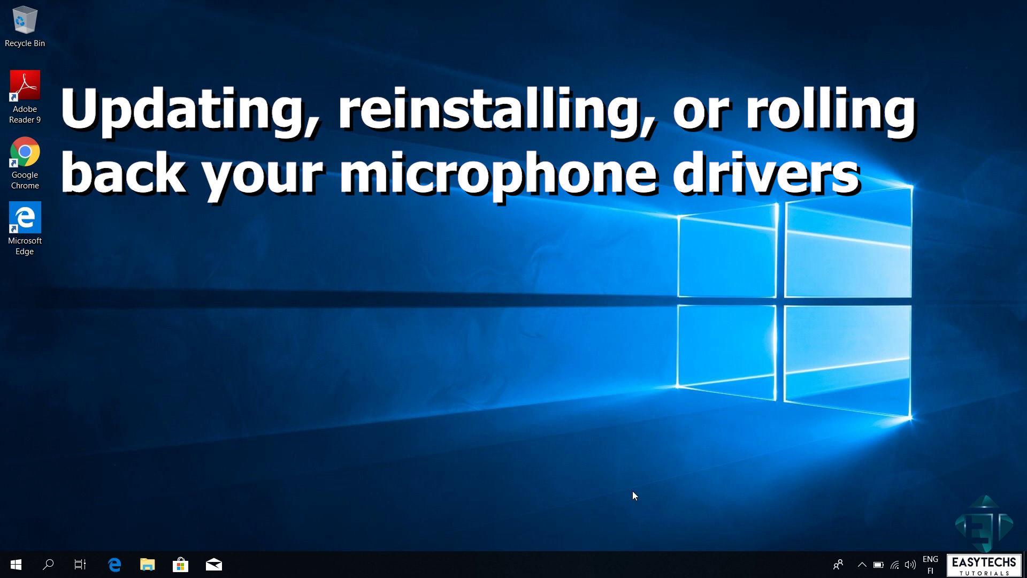
Launch Device Manager from the Win+X menu and expand Audio inputs and outputs.
right_click(24, 563)
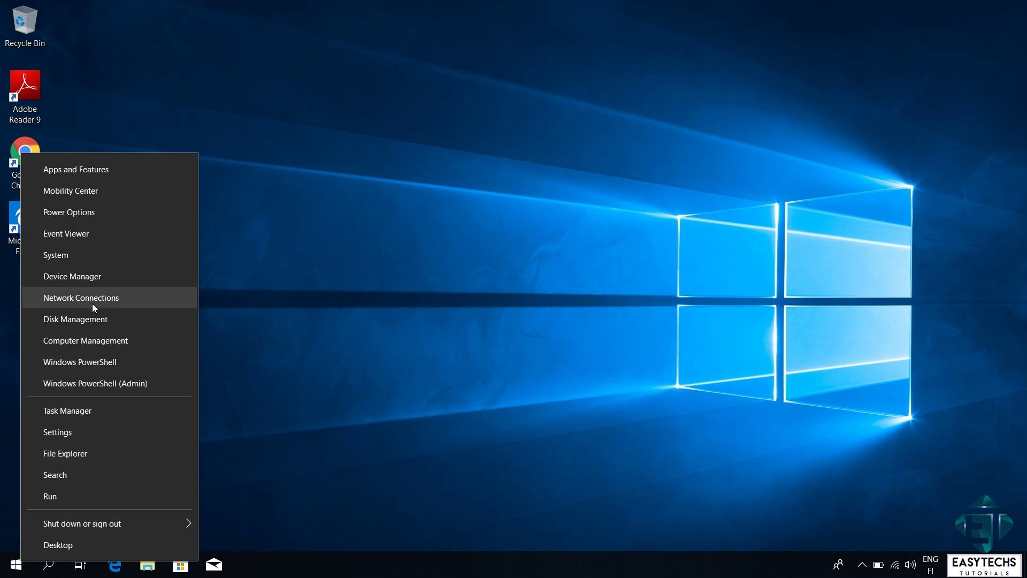
click(87, 276)
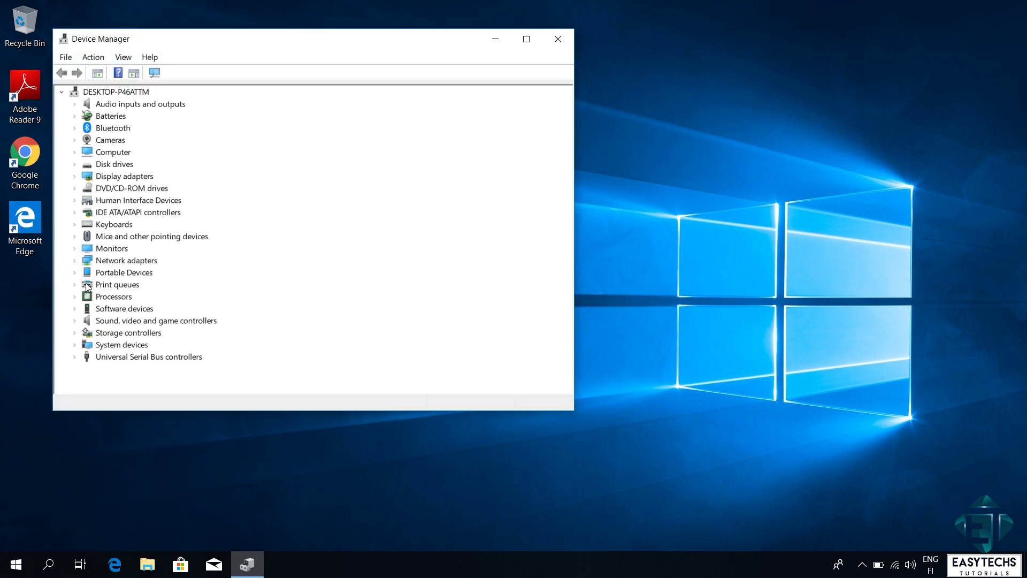
click(79, 105)
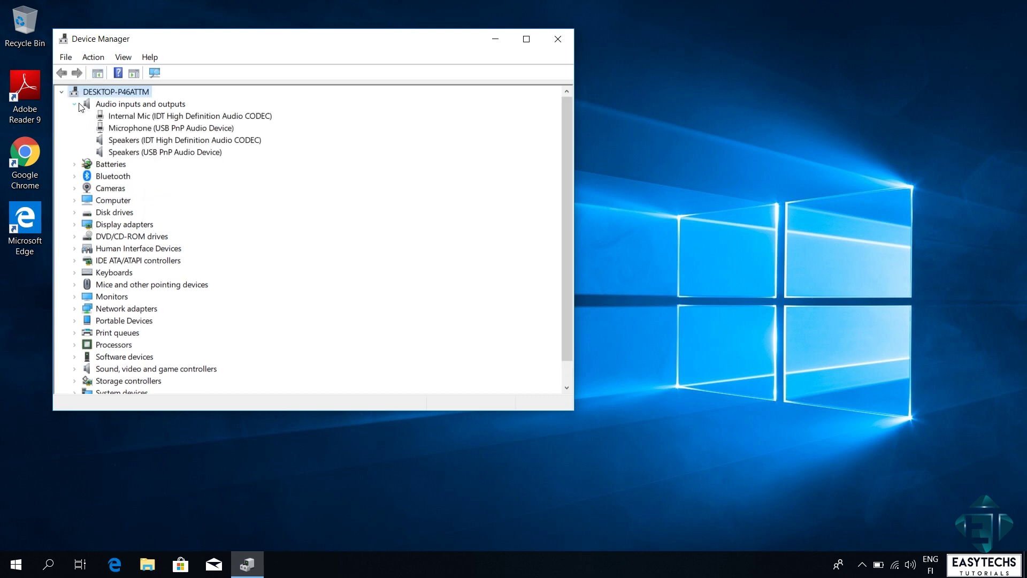
Search automatically for an Internal Mic driver update; the best driver is already installed.
click(149, 119)
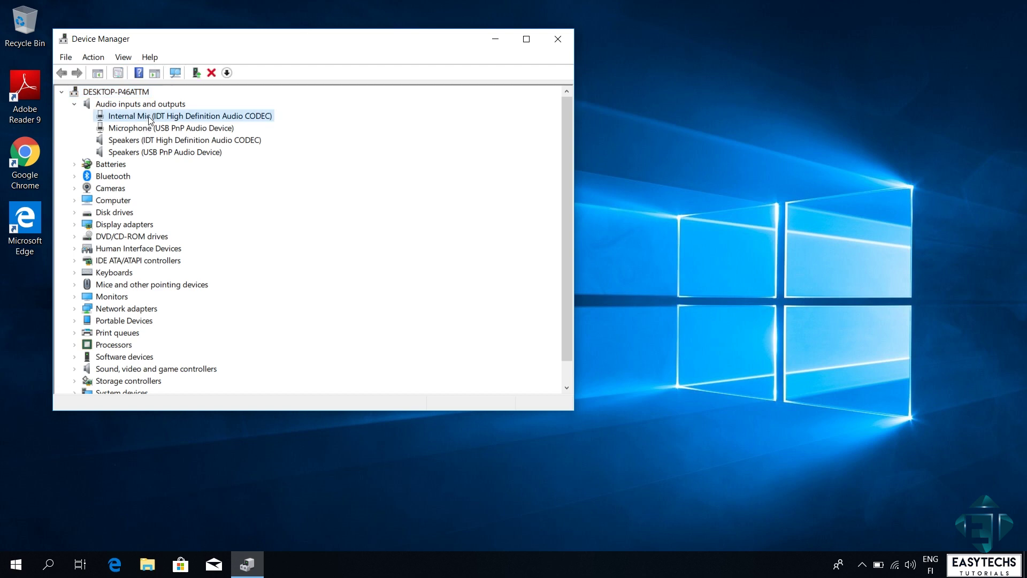
right_click(149, 118)
click(171, 127)
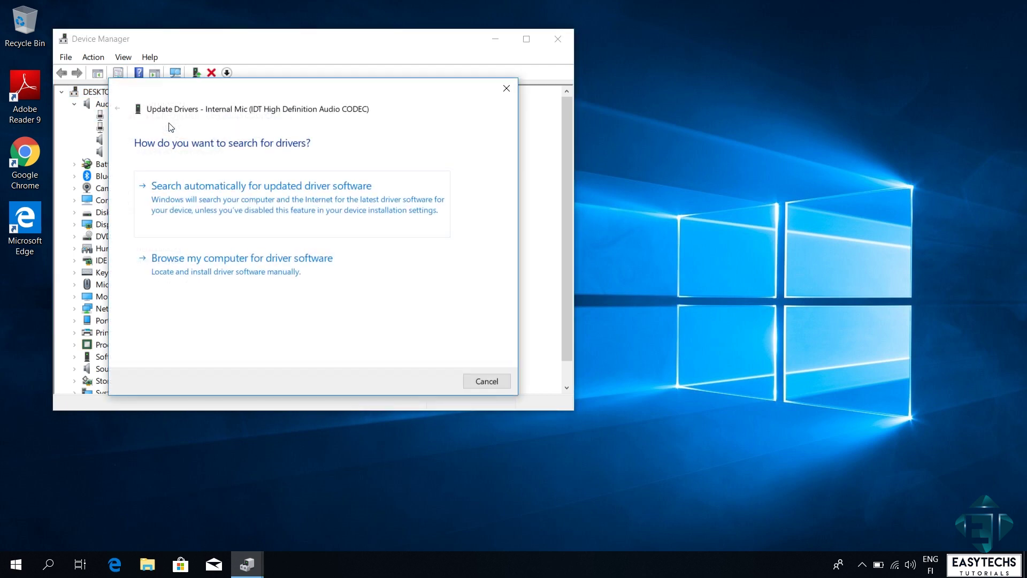
click(210, 197)
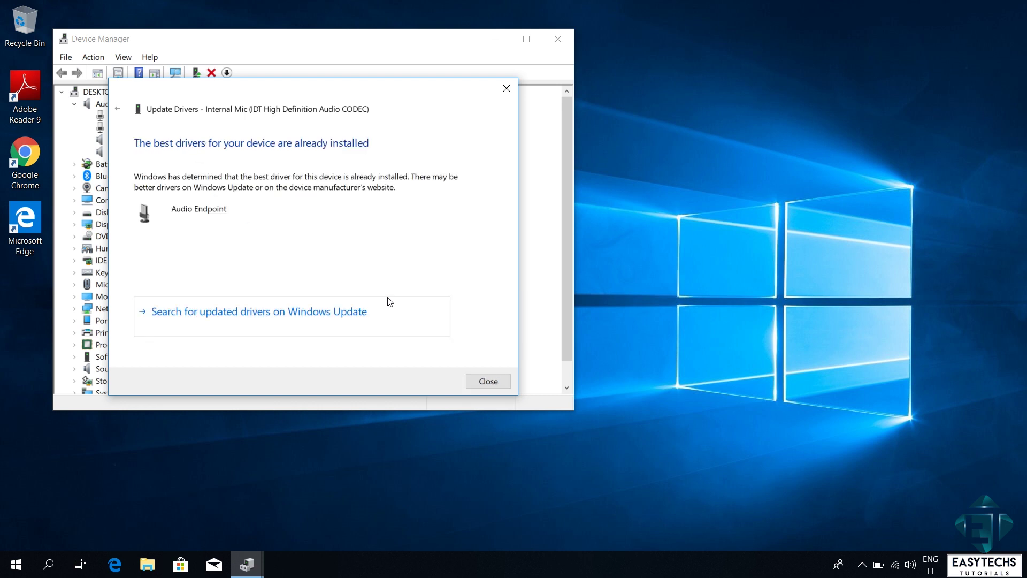
click(489, 382)
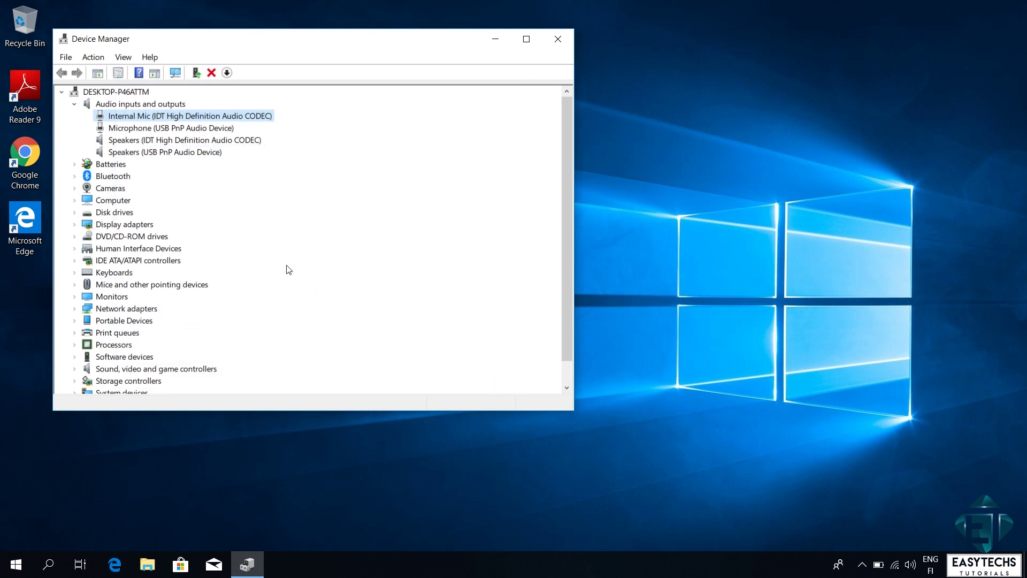
Check the Driver tab in Internal Mic Properties, then expand Sound, video and game controllers.
right_click(157, 118)
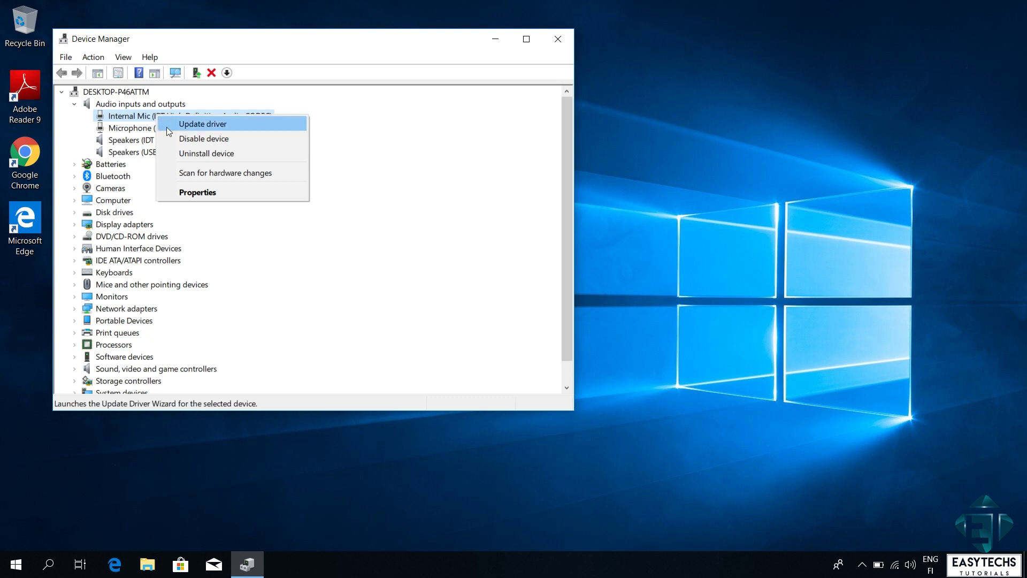
click(220, 195)
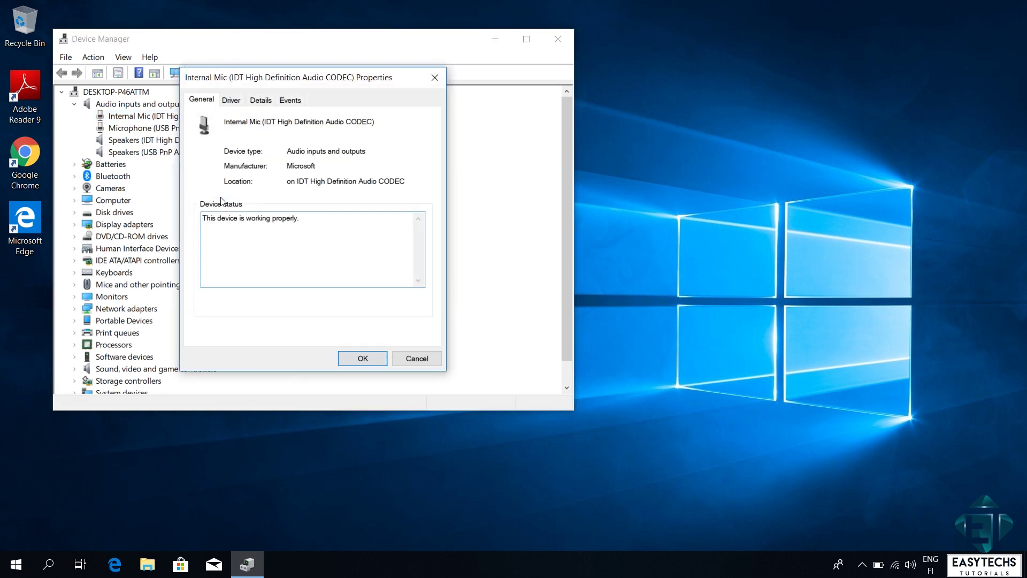
click(235, 105)
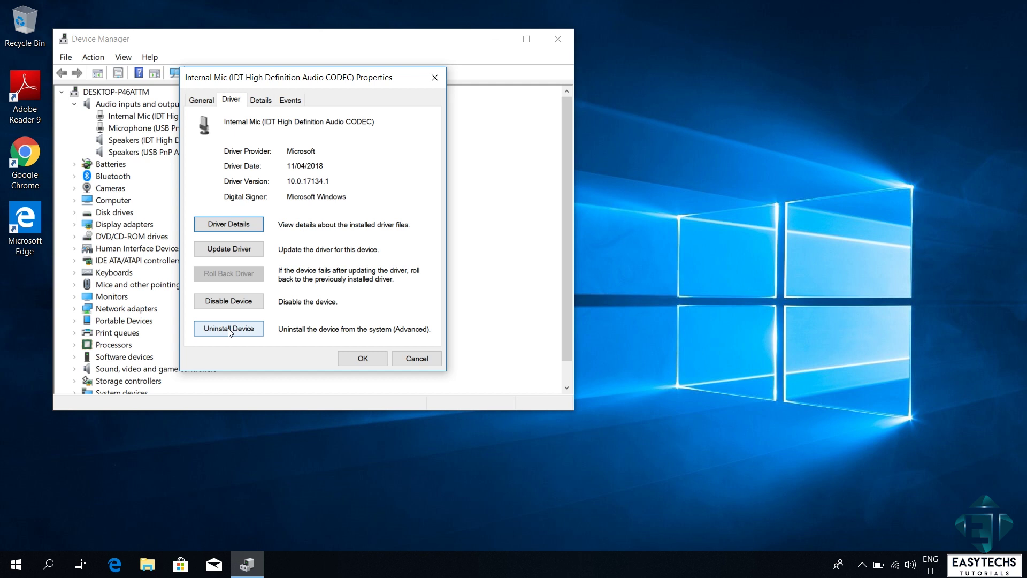
click(341, 360)
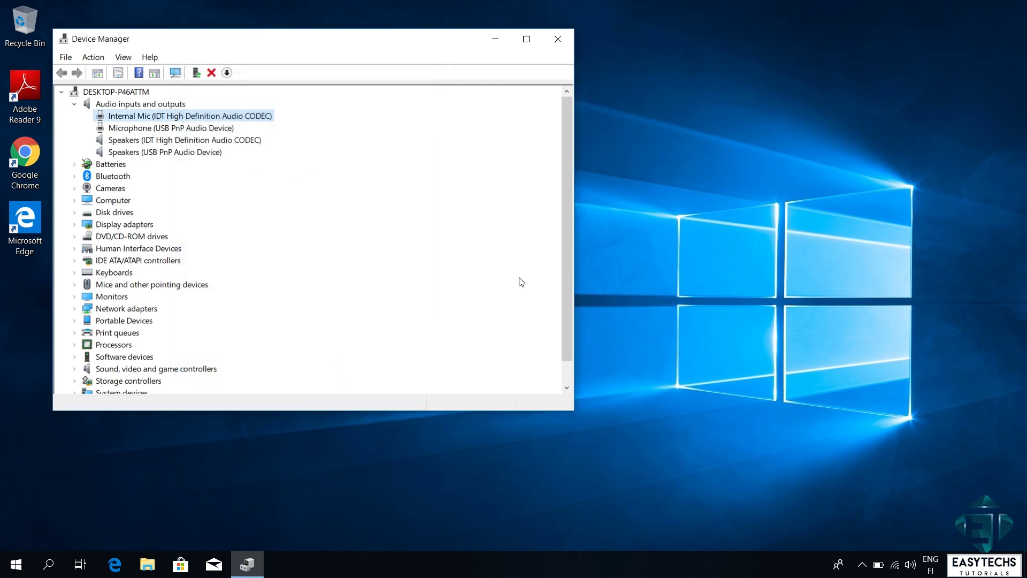
scroll(569, 271, down, 1)
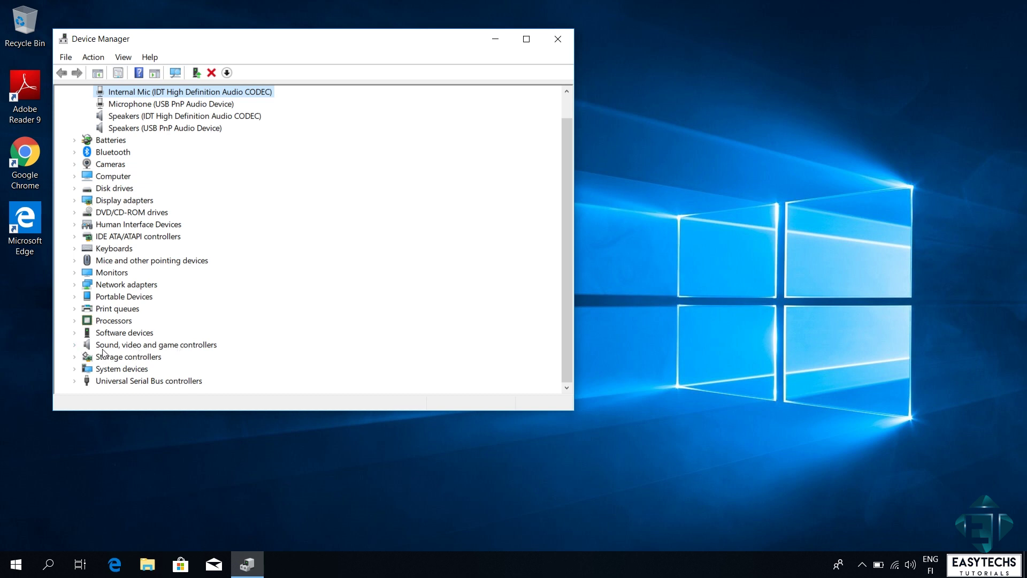
click(74, 345)
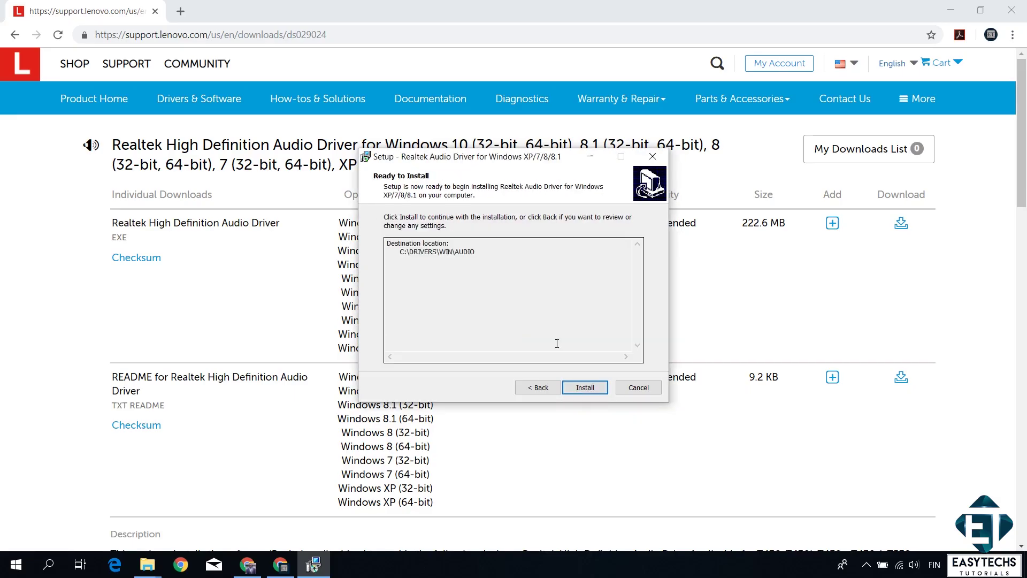
Continue the Realtek High Definition Audio Driver setup through extraction to finish the install.
click(582, 386)
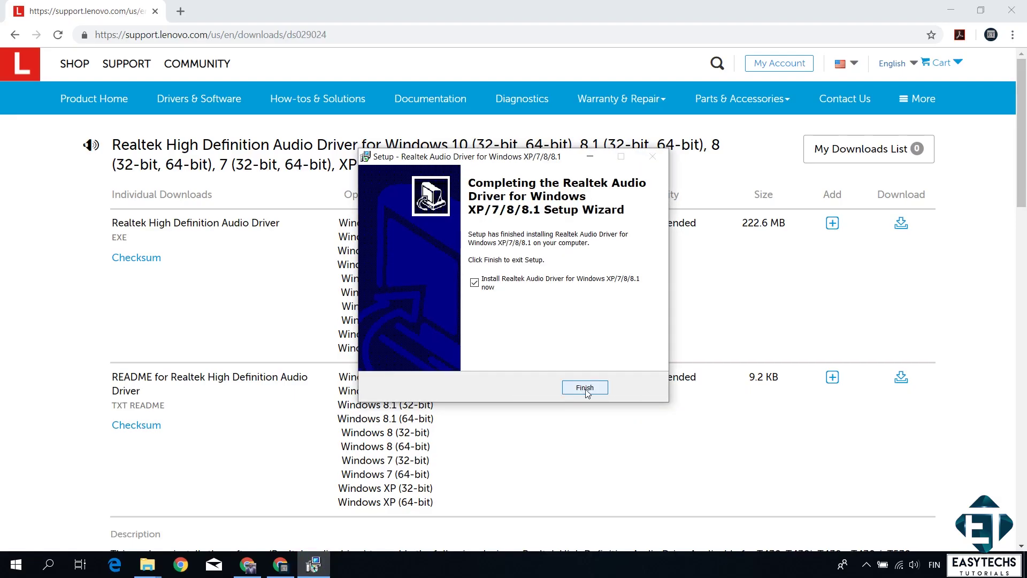
click(585, 385)
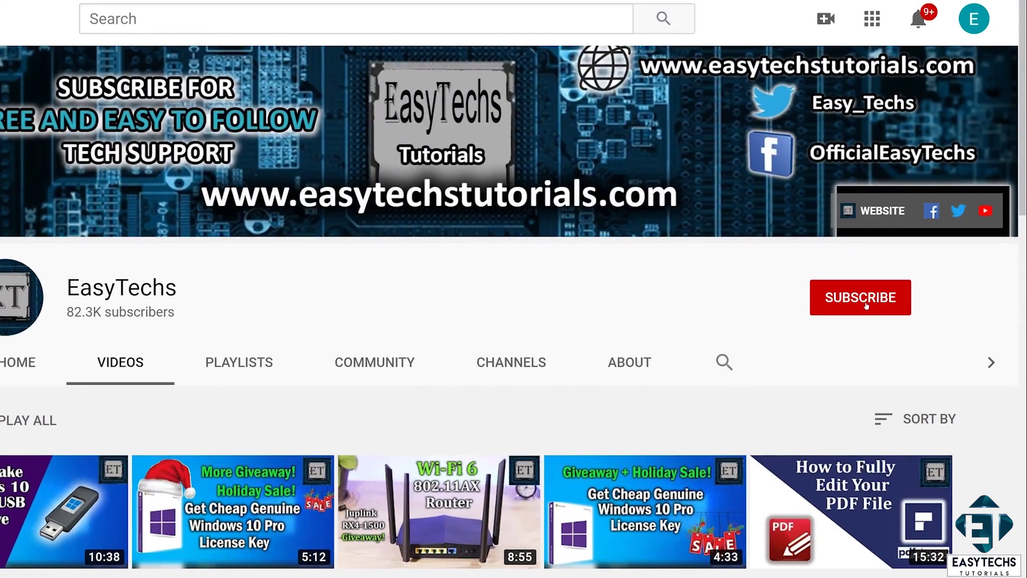
Subscribe to EasyTechs and set channel notifications to All.
click(866, 304)
click(895, 298)
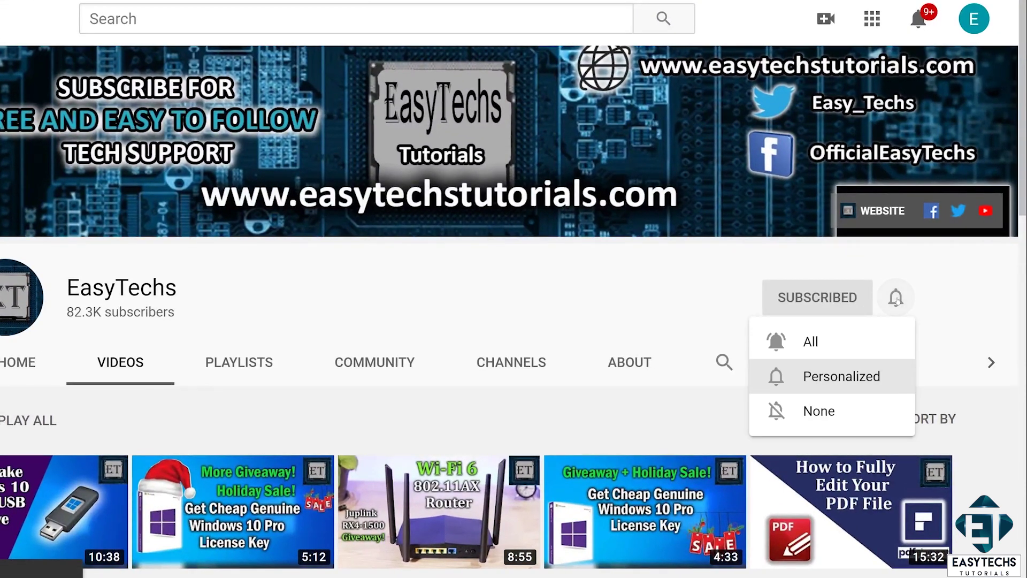
click(831, 345)
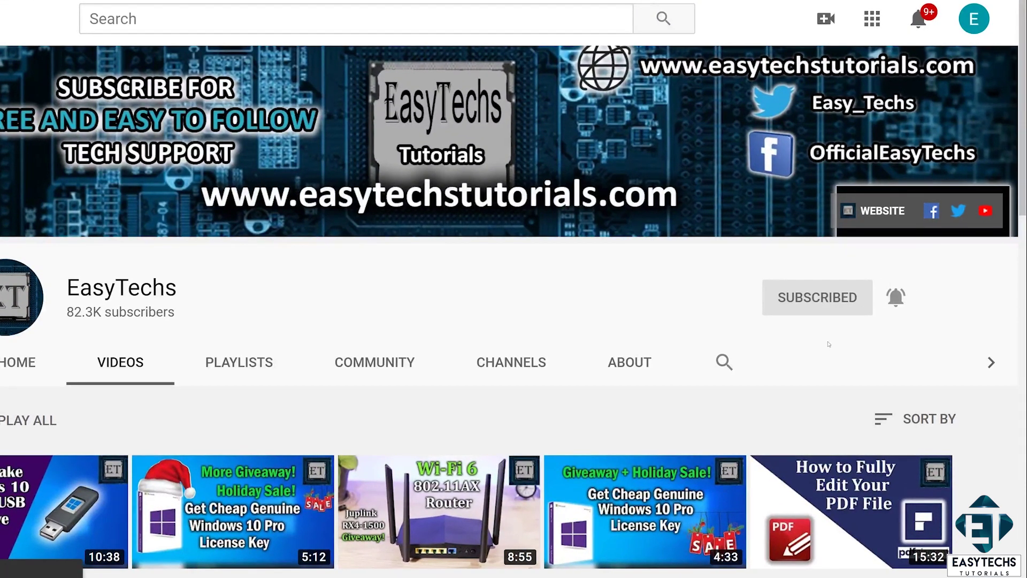